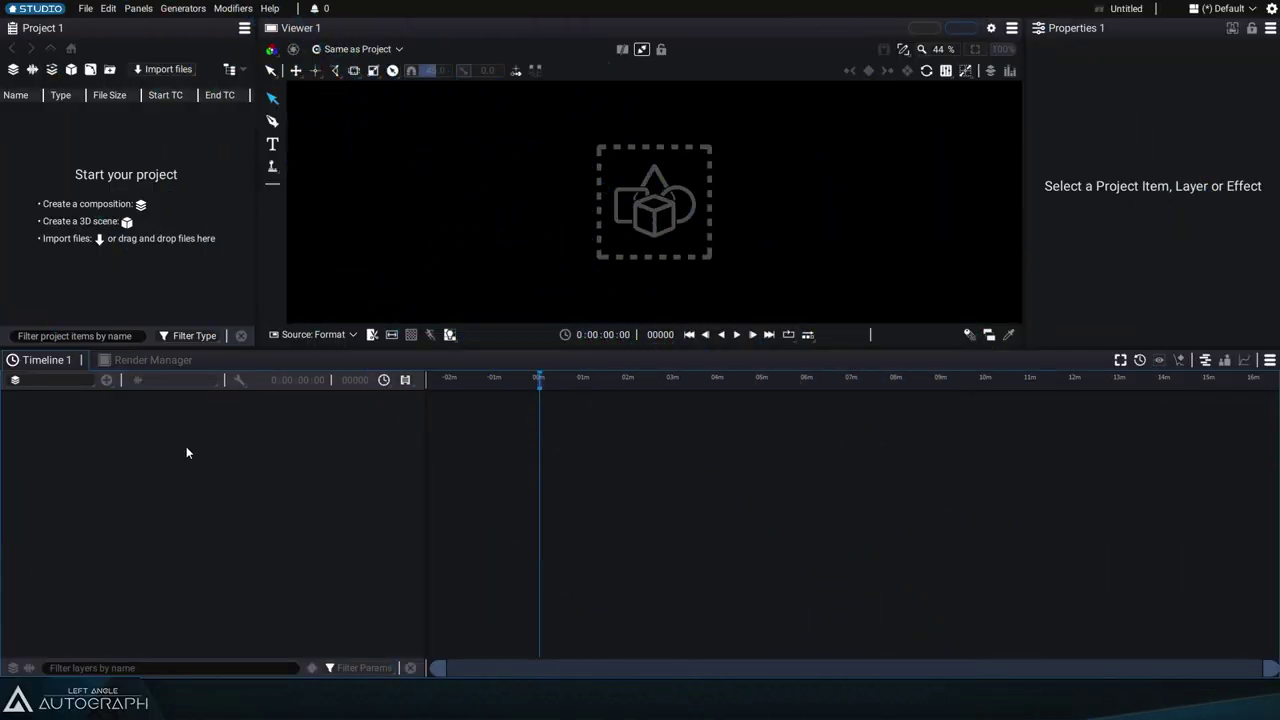
Create a new composition, add a Shapes layer, and expand its Source properties in the timeline.
{"action": "left_click", "coordinate": [13, 70]}
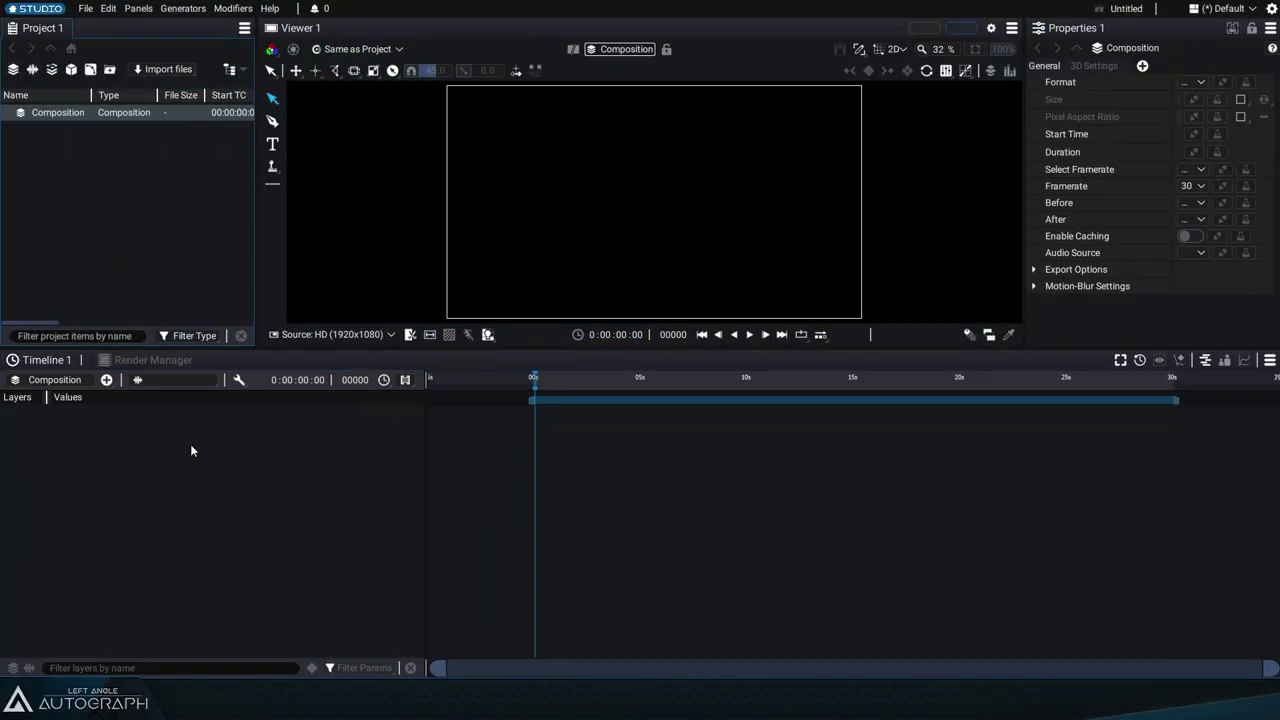
{"action": "left_click", "coordinate": [106, 380]}
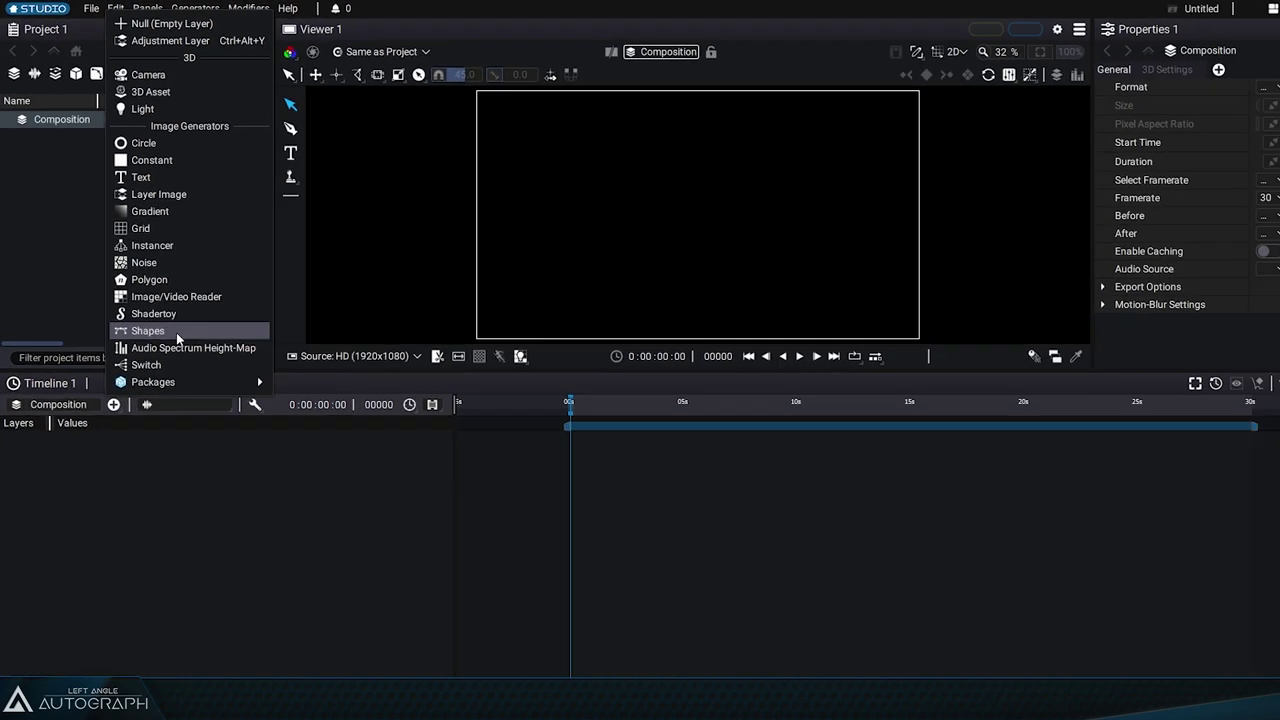
{"action": "left_click", "coordinate": [251, 468]}
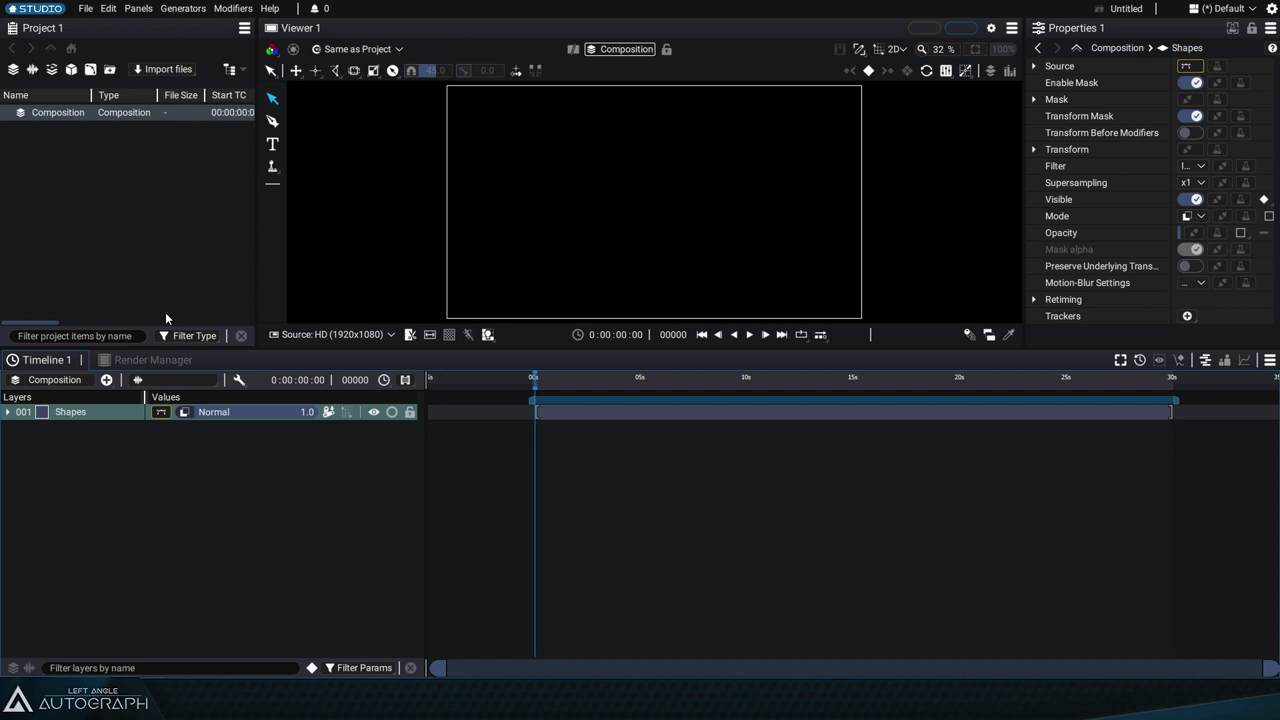
{"action": "left_click", "coordinate": [7, 413]}
{"action": "left_click", "coordinate": [18, 429]}
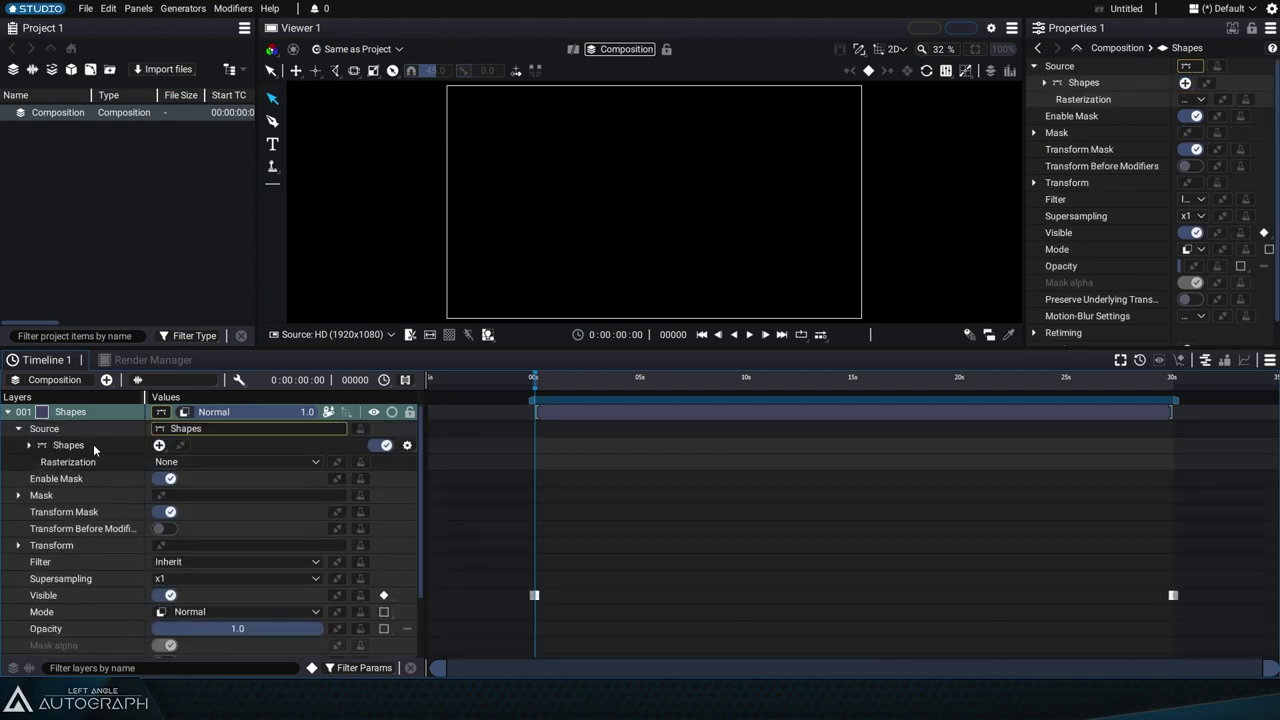
Show the Shapes source settings, widen the Properties panel, and fit the composition to the enlarged viewer.
{"action": "left_click", "coordinate": [95, 447]}
{"action": "left_click_drag", "start_coordinate": [1025, 120], "coordinate": [896, 126]}
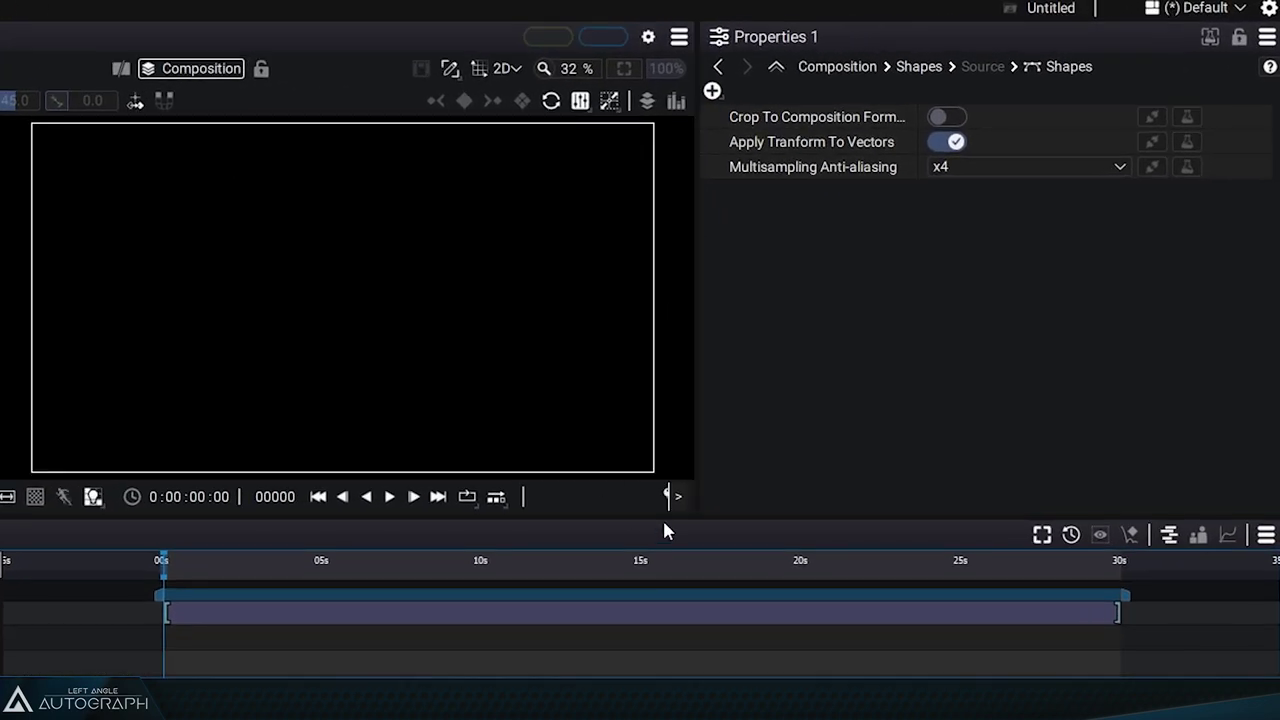
{"action": "left_click_drag", "start_coordinate": [664, 523], "coordinate": [671, 640]}
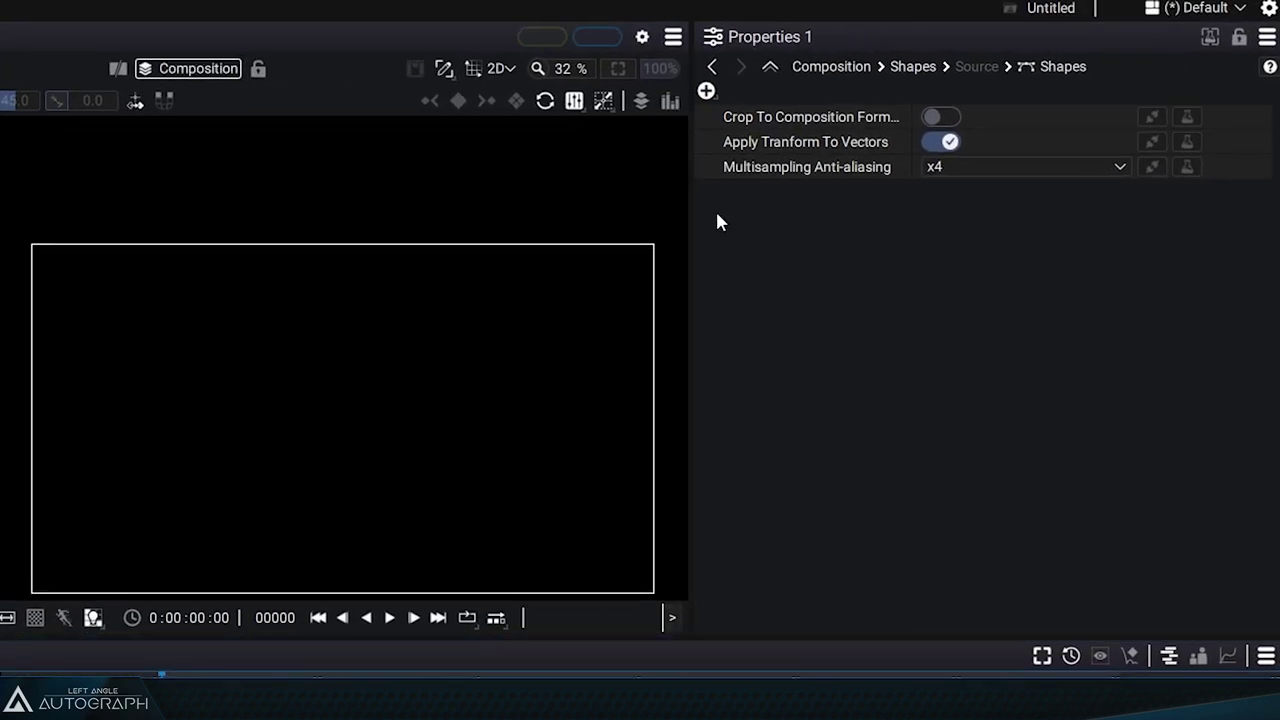
{"action": "left_click", "coordinate": [622, 68]}
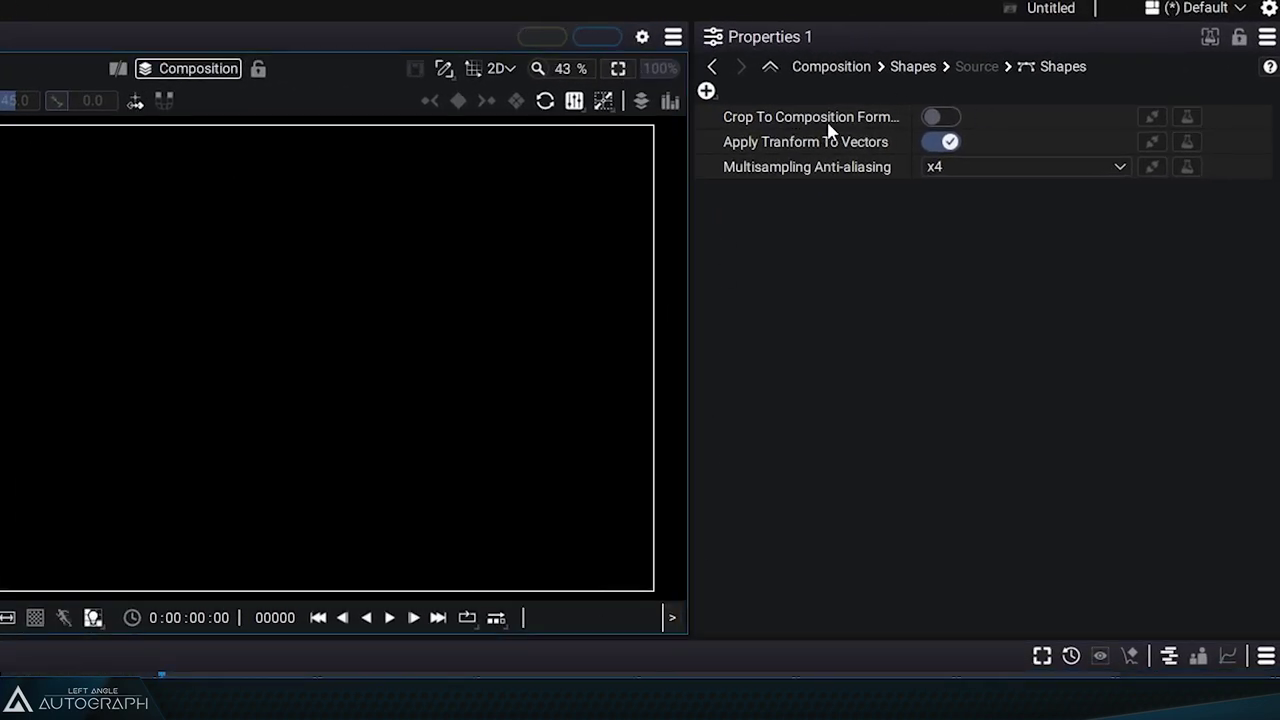
{"action": "left_click_drag", "start_coordinate": [914, 126], "coordinate": [946, 127]}
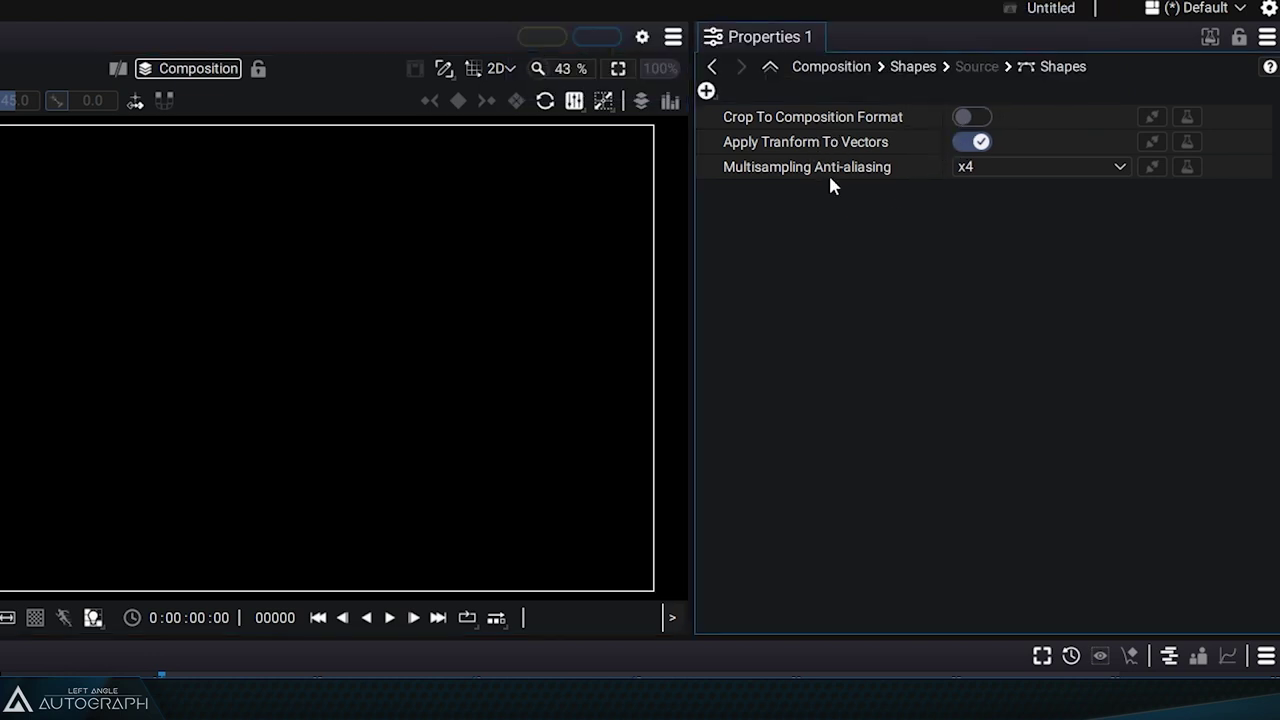
Keep multisampling anti-aliasing at x4 and review which shape elements can be added.
{"action": "left_click", "coordinate": [1000, 167]}
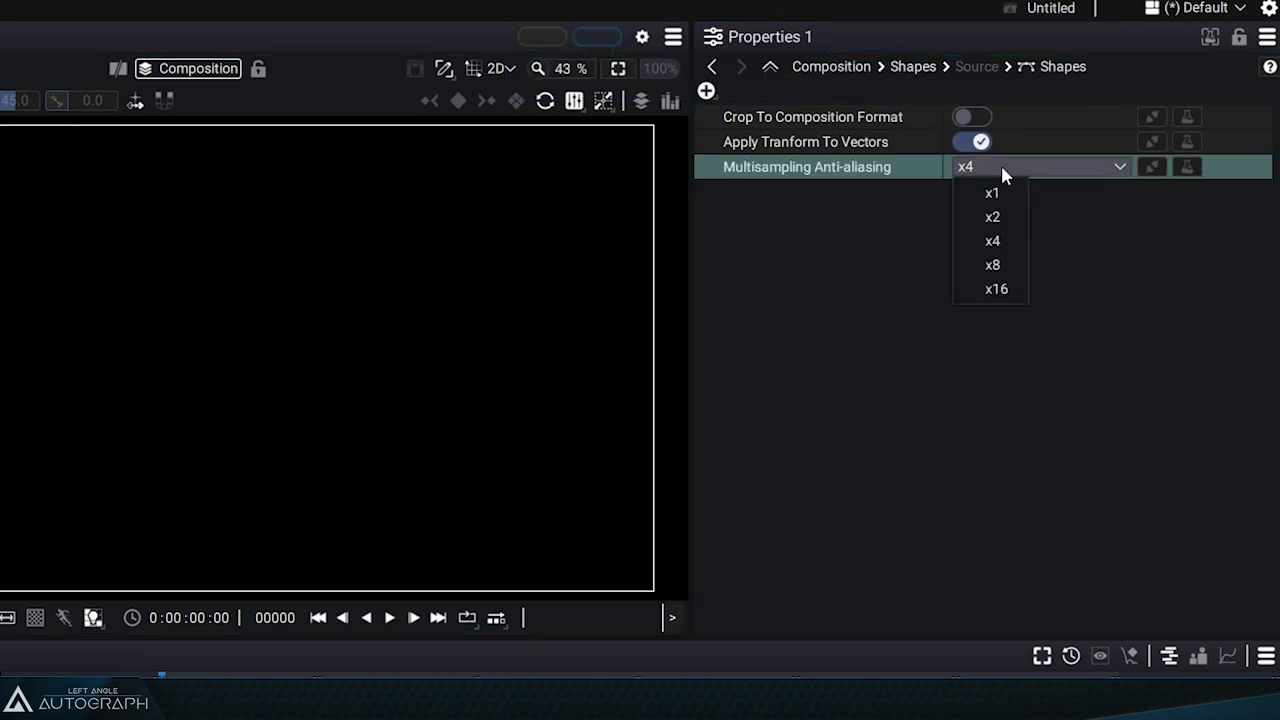
{"action": "left_click", "coordinate": [865, 201]}
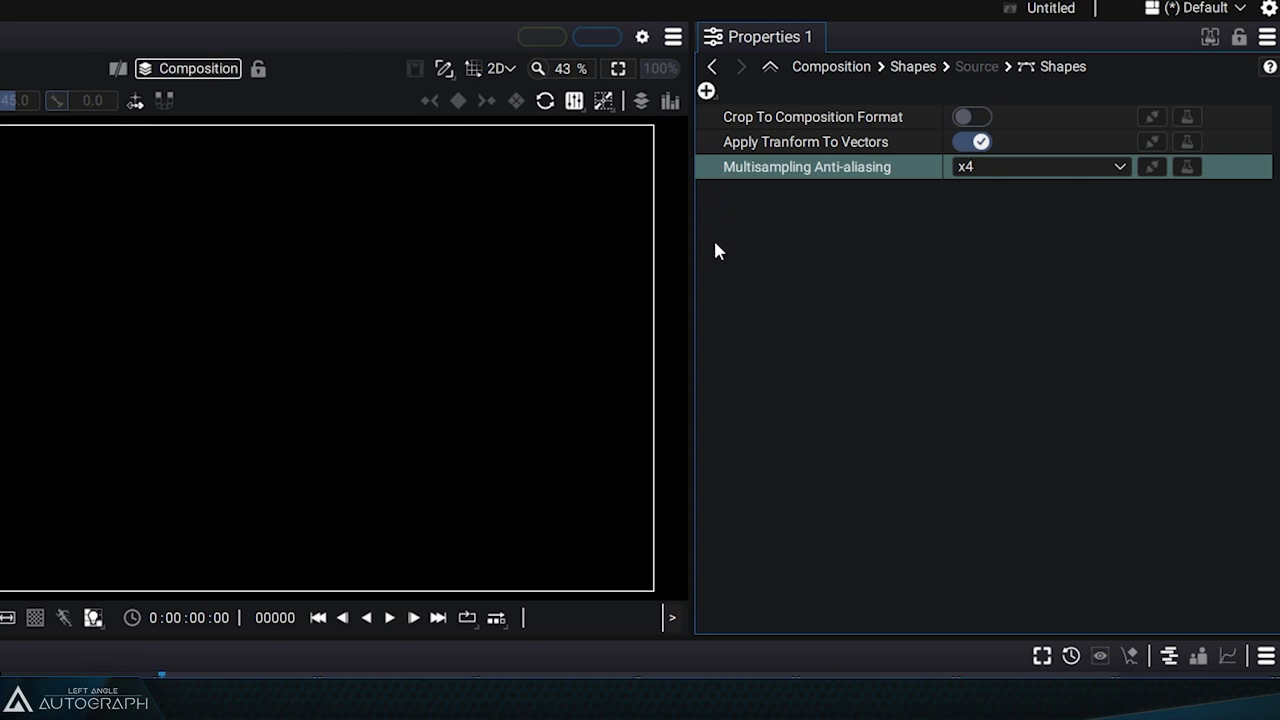
{"action": "left_click", "coordinate": [706, 91]}
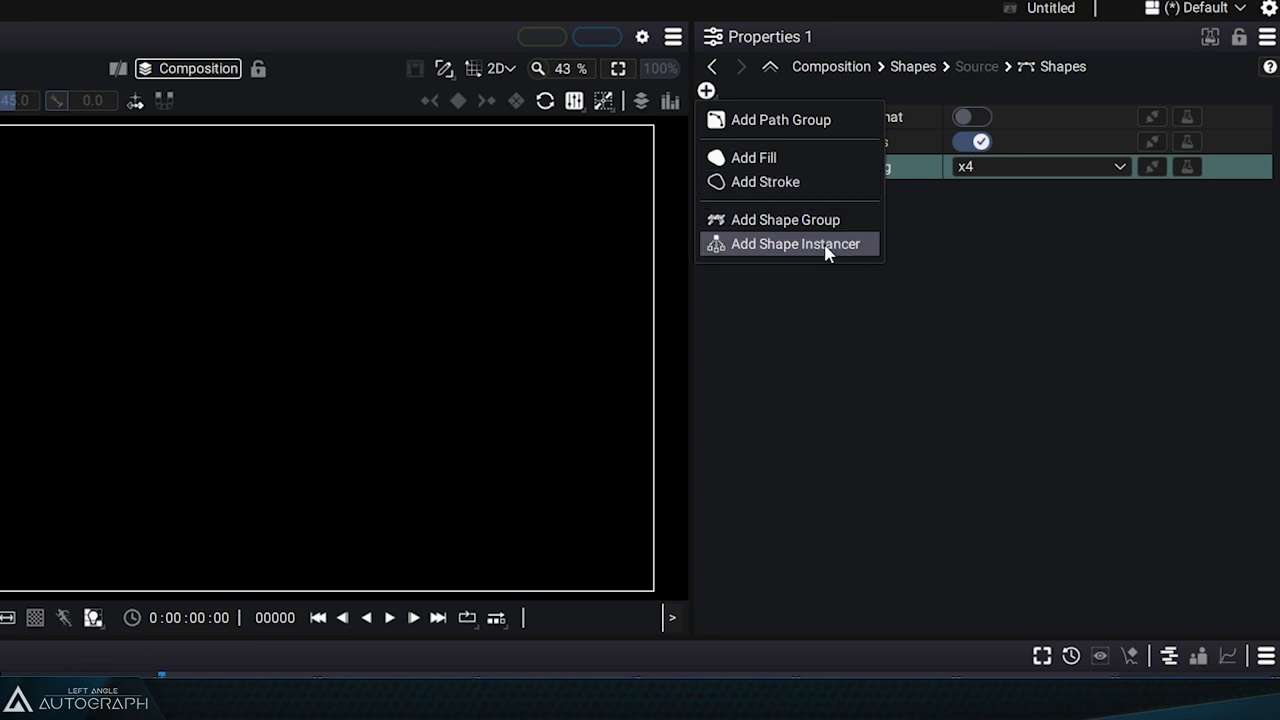
Delete the 001 Shapes layer and switch to the Pen tool for freeform paths.
{"action": "left_click", "coordinate": [985, 290]}
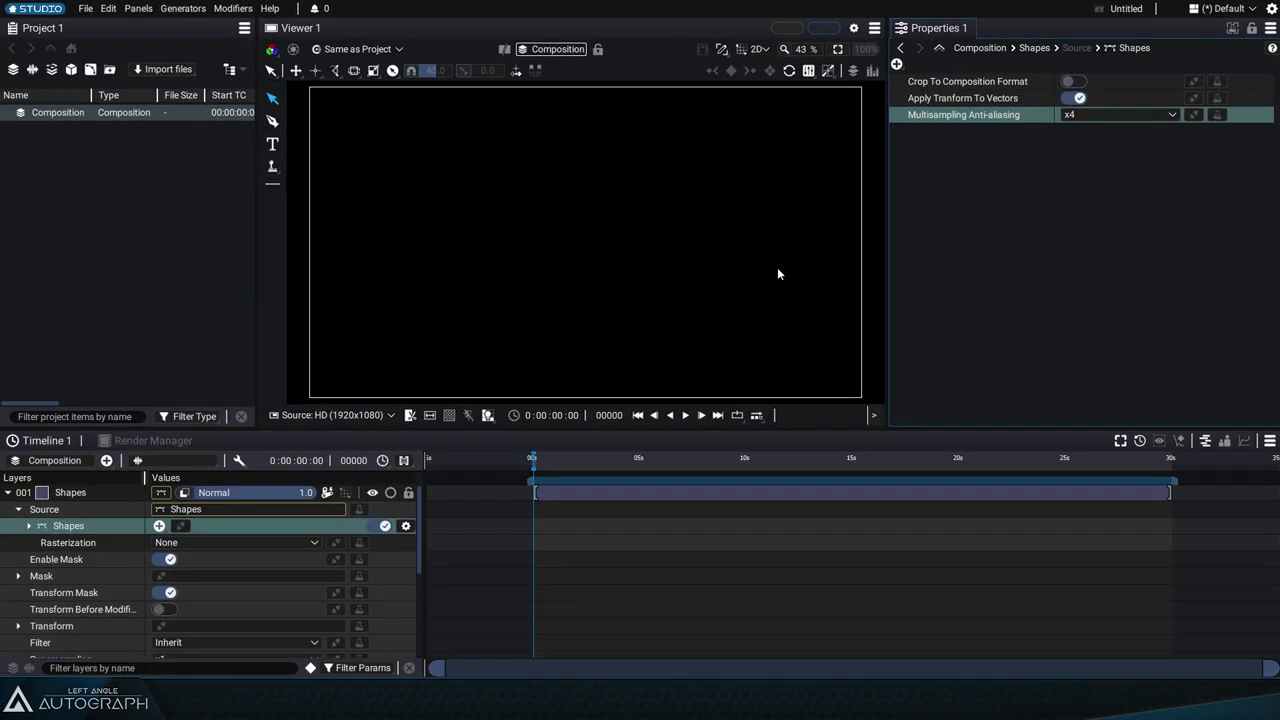
{"action": "left_click", "coordinate": [67, 494]}
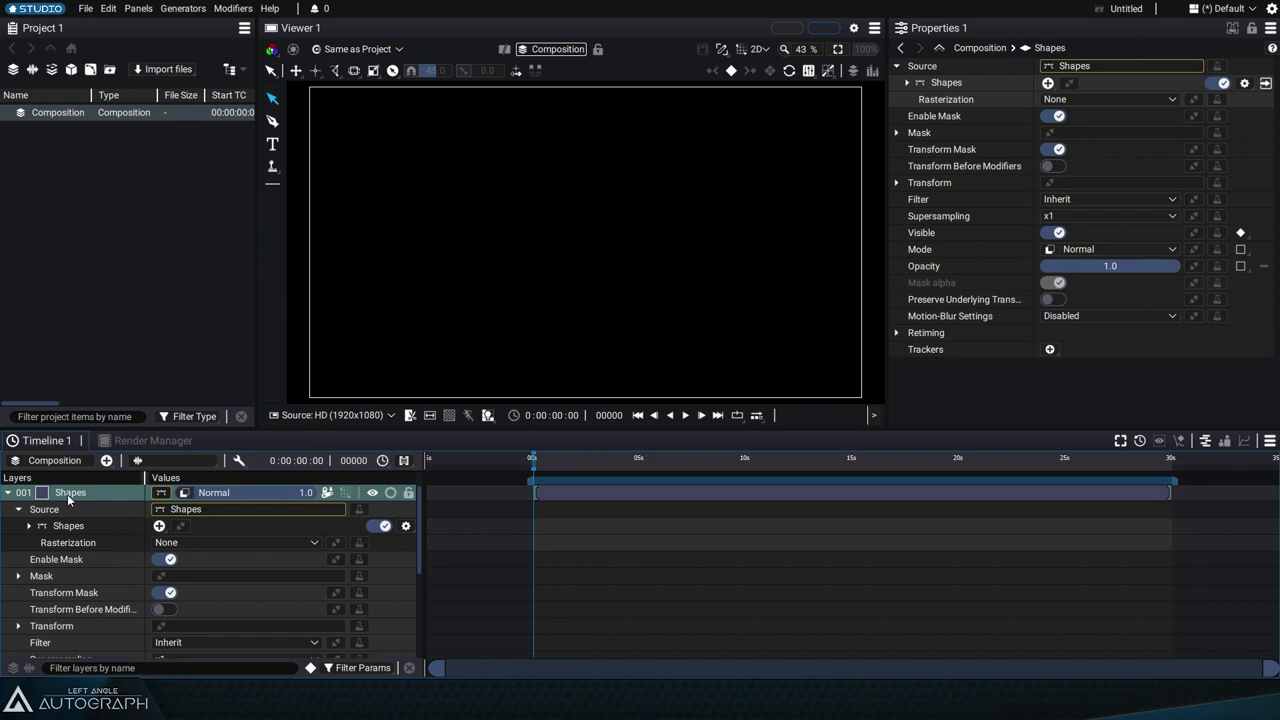
{"action": "key", "text": "Delete"}
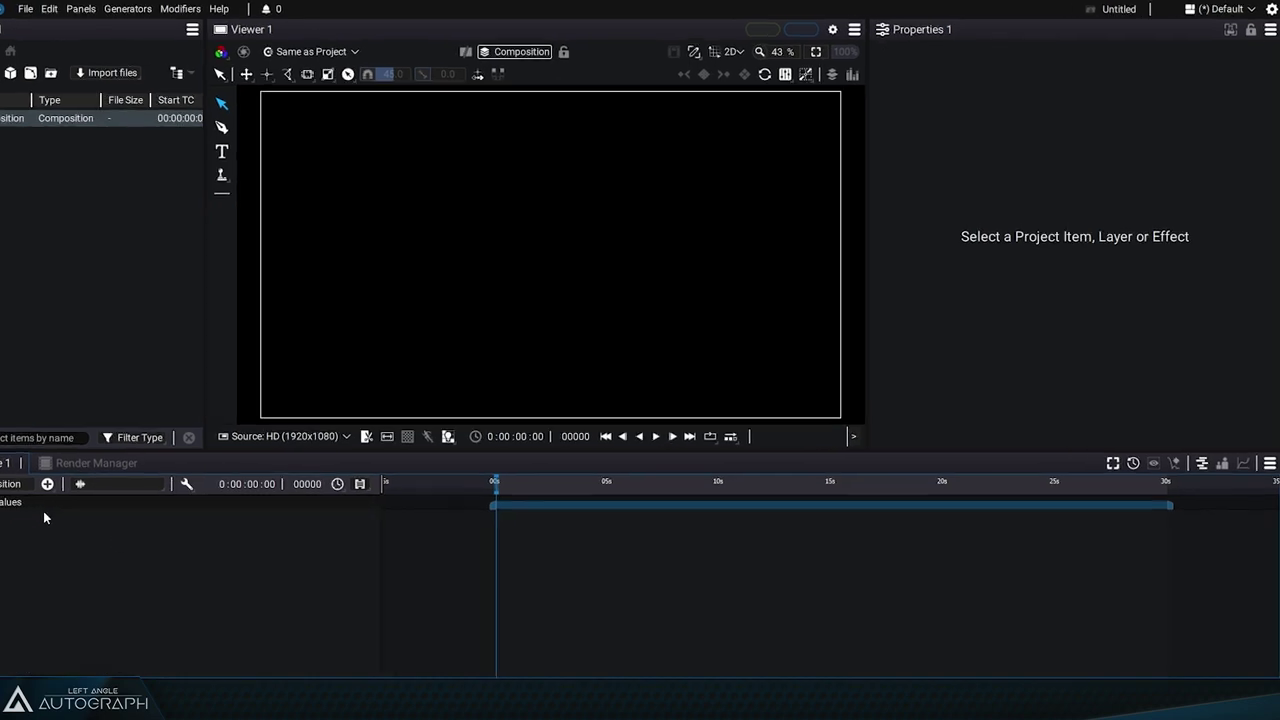
{"action": "left_click", "coordinate": [19, 152]}
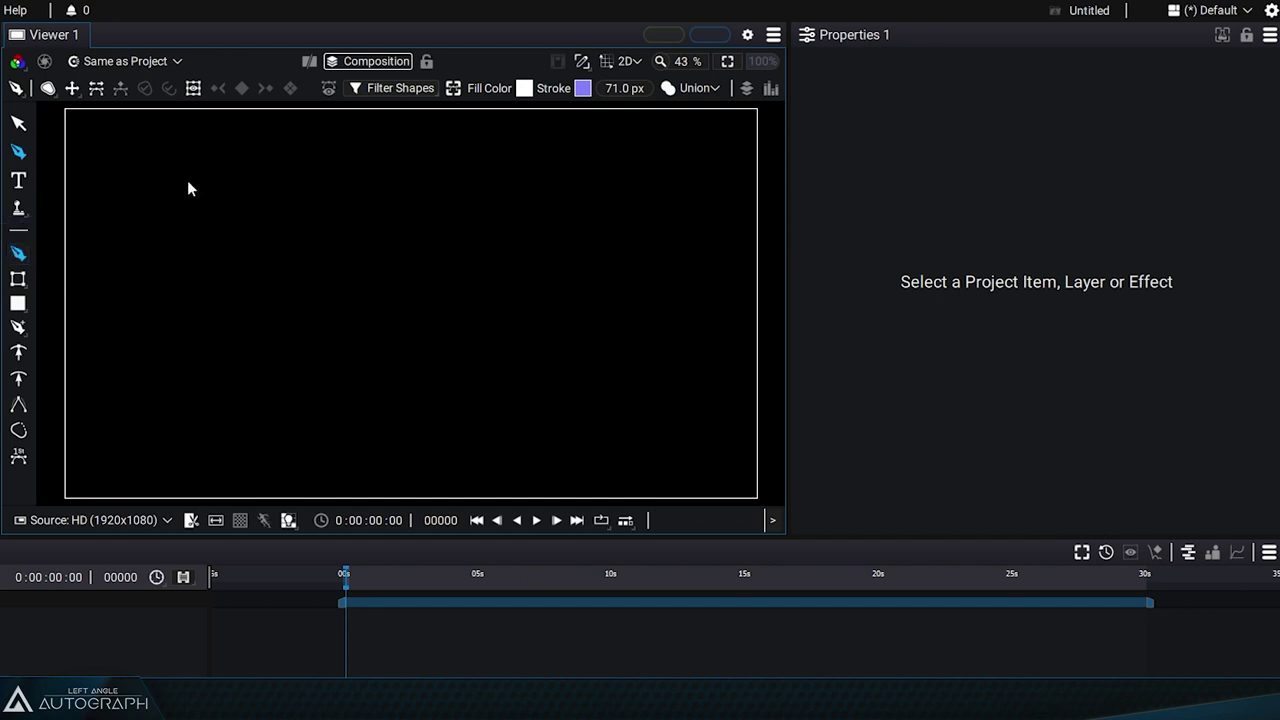
Set new shapes to fill only and draw a closed white blob with five smooth points.
{"action": "left_click", "coordinate": [48, 88]}
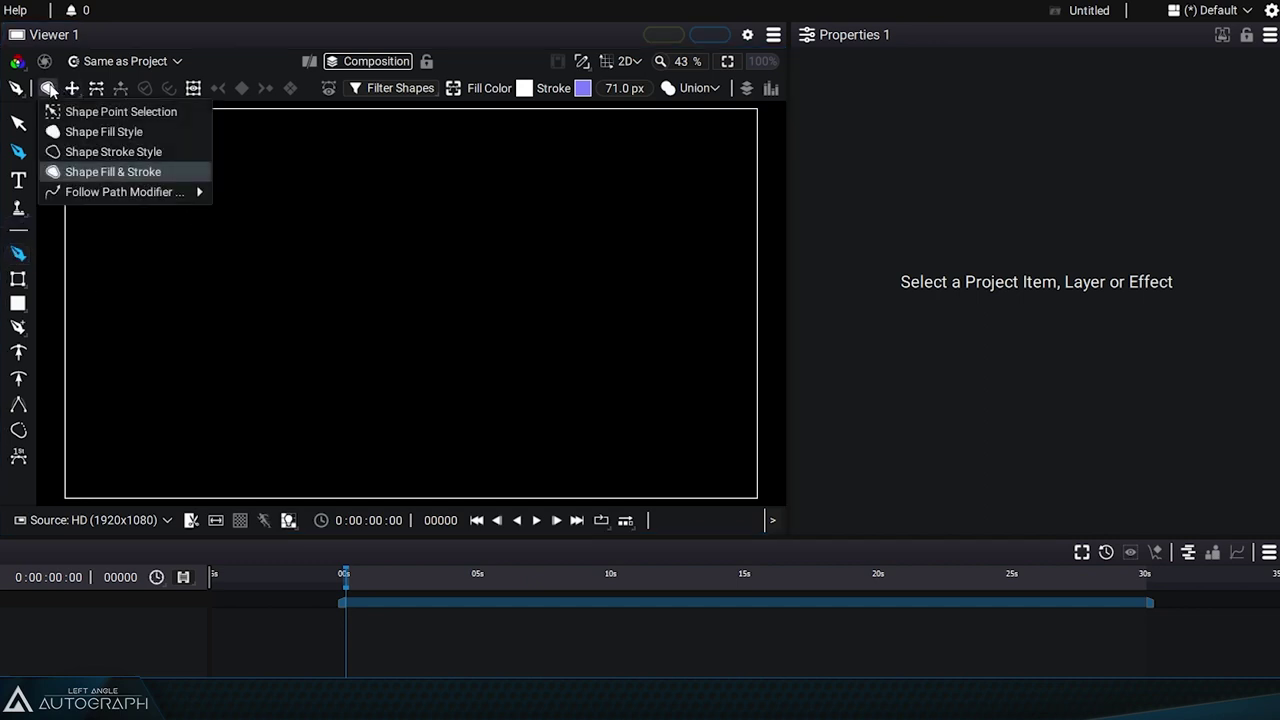
{"action": "left_click", "coordinate": [120, 133]}
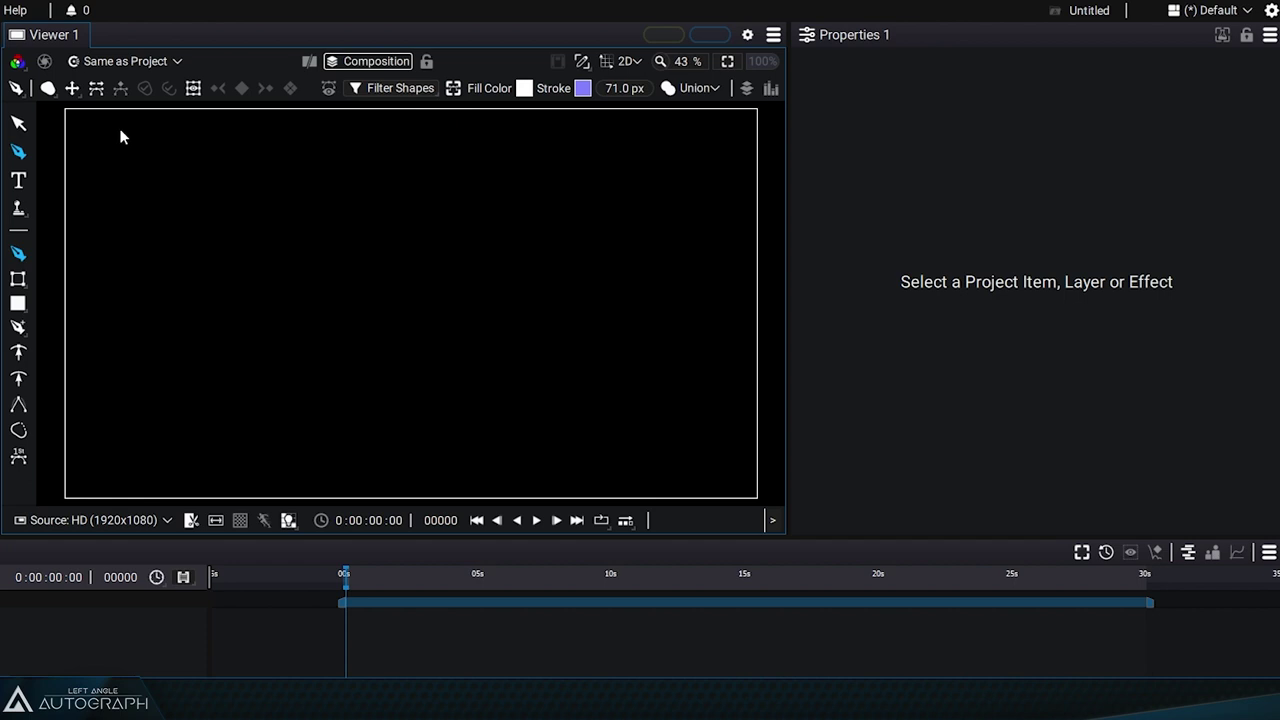
{"action": "left_click_drag", "start_coordinate": [261, 246], "coordinate": [281, 298]}
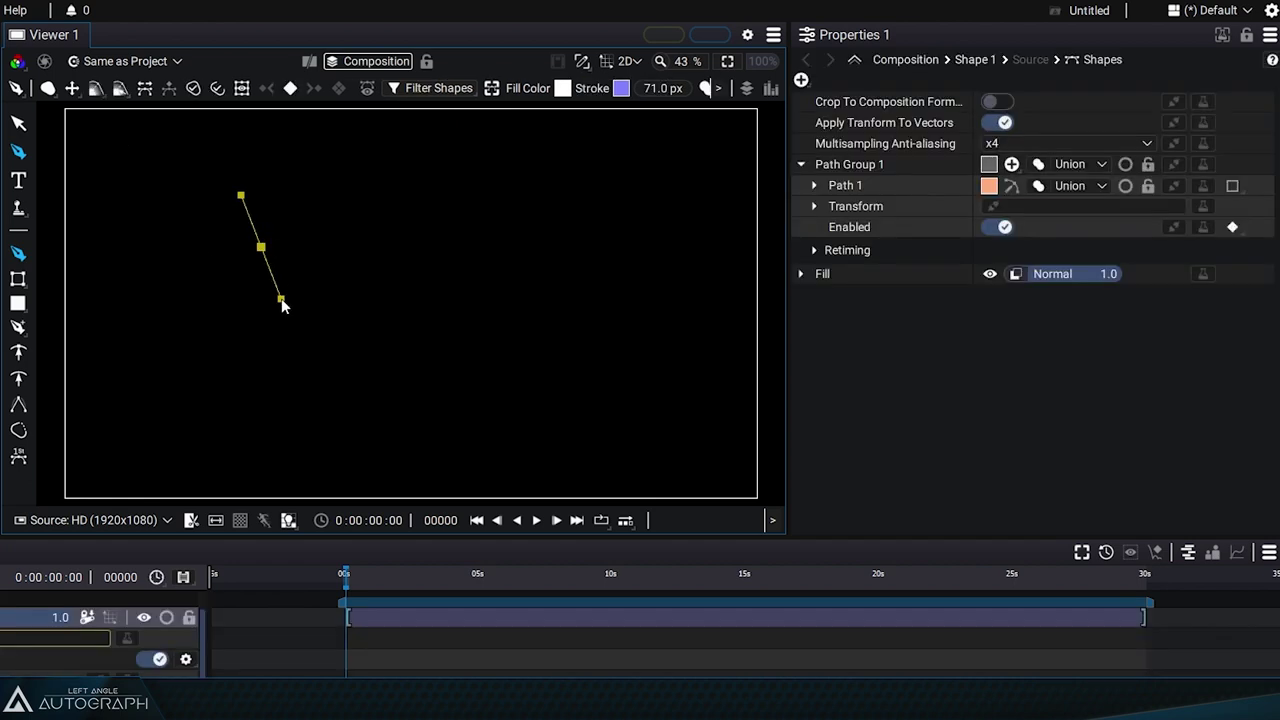
{"action": "left_click_drag", "start_coordinate": [309, 418], "coordinate": [389, 449]}
{"action": "left_click_drag", "start_coordinate": [509, 419], "coordinate": [560, 360]}
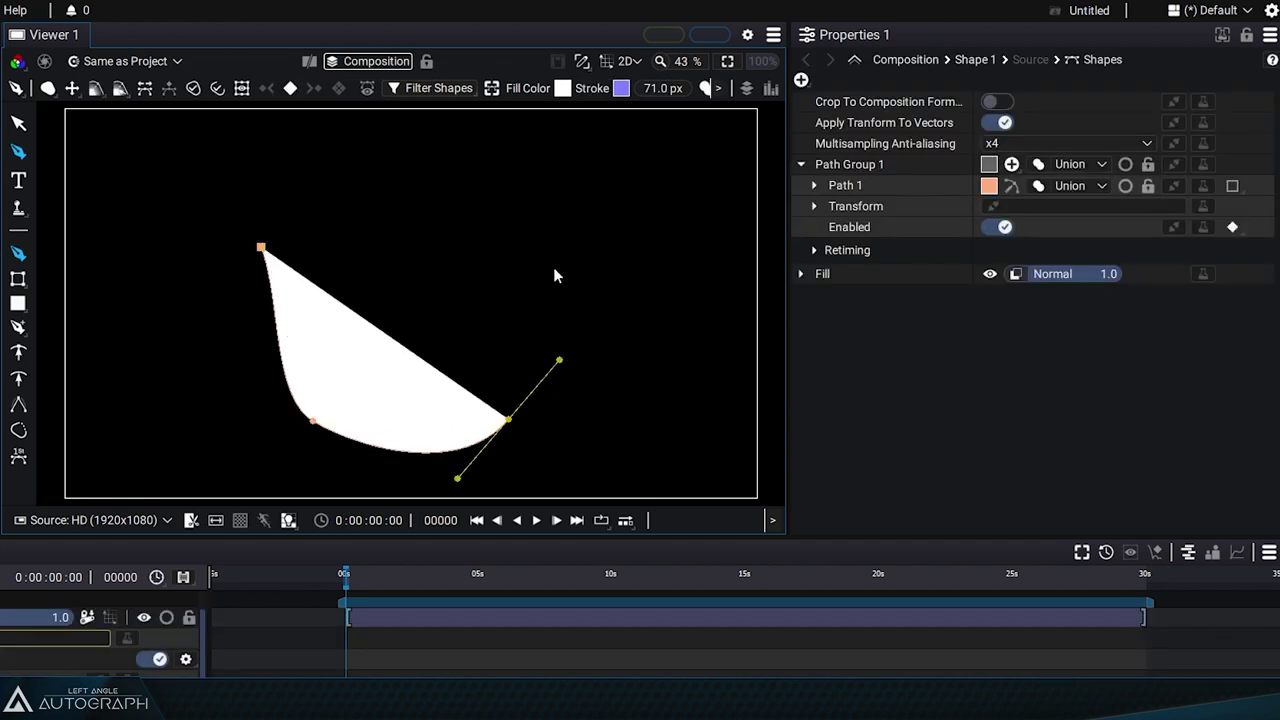
{"action": "left_click_drag", "start_coordinate": [541, 213], "coordinate": [520, 163]}
{"action": "left_click_drag", "start_coordinate": [349, 137], "coordinate": [271, 143]}
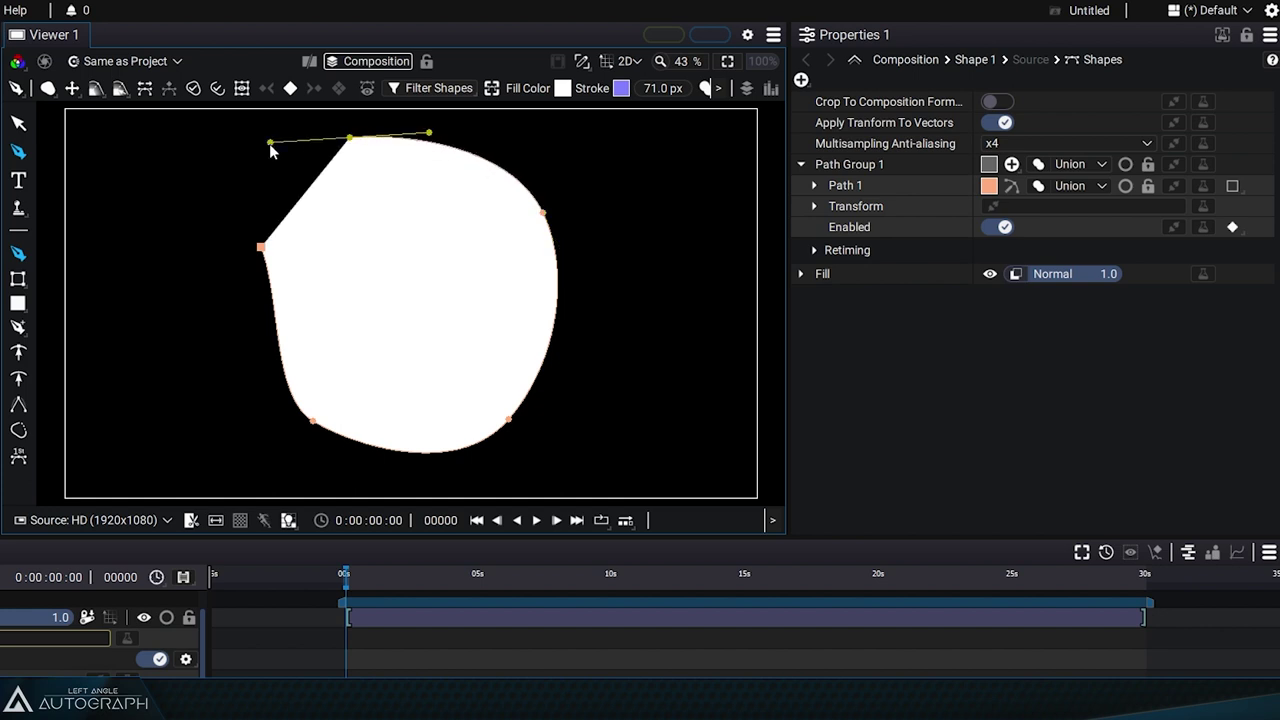
{"action": "left_click_drag", "start_coordinate": [261, 253], "coordinate": [253, 283]}
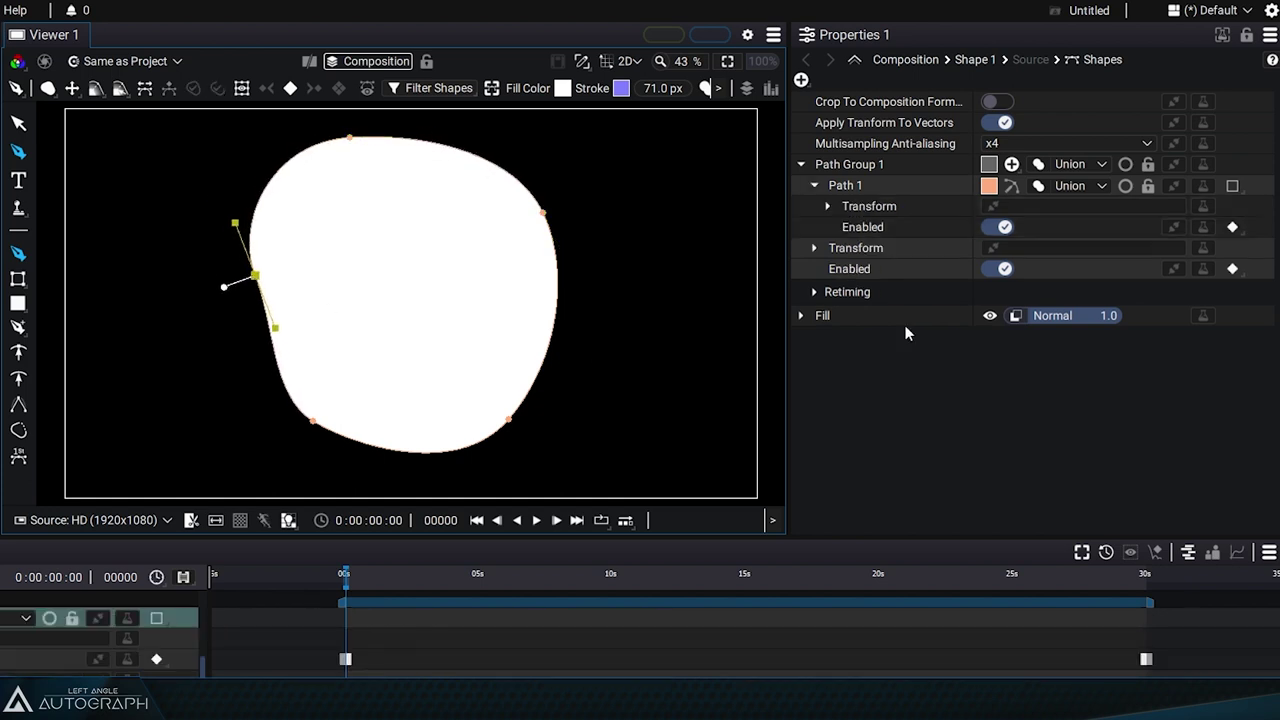
Expand Path Group 1 and select Path 1 to show the blob's bezier handles.
{"action": "left_click", "coordinate": [802, 163]}
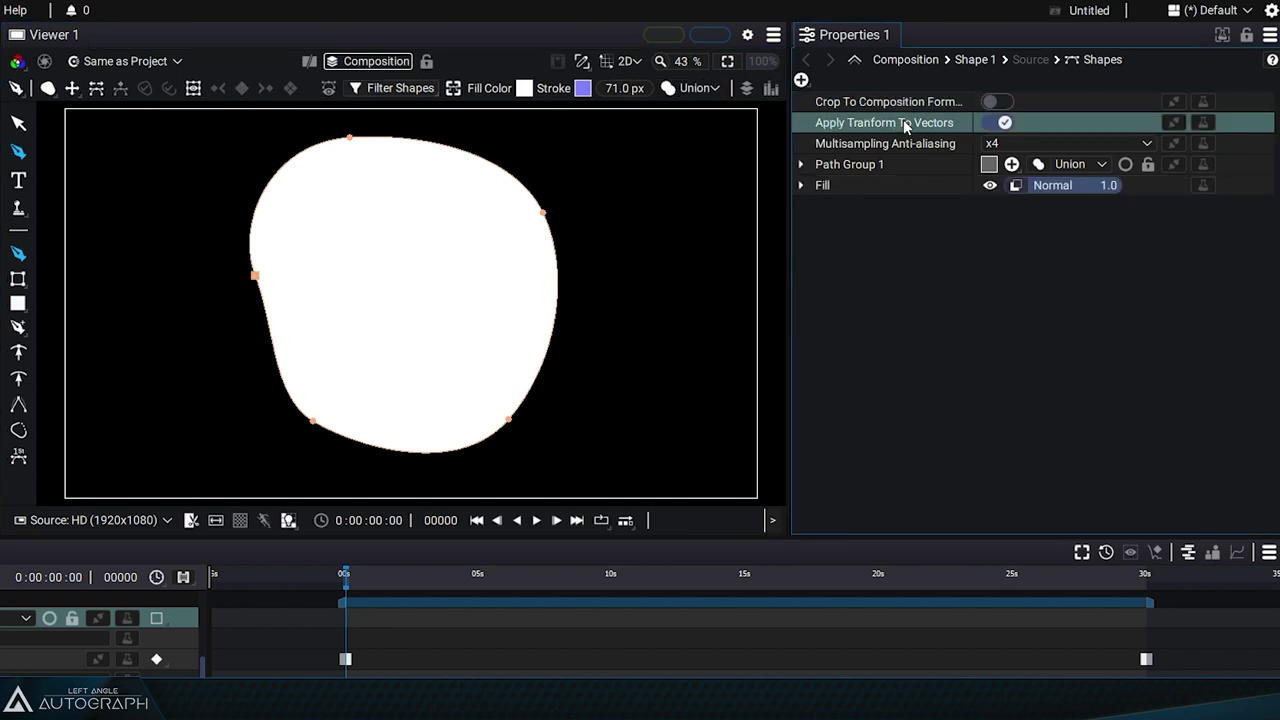
{"action": "left_click", "coordinate": [866, 172]}
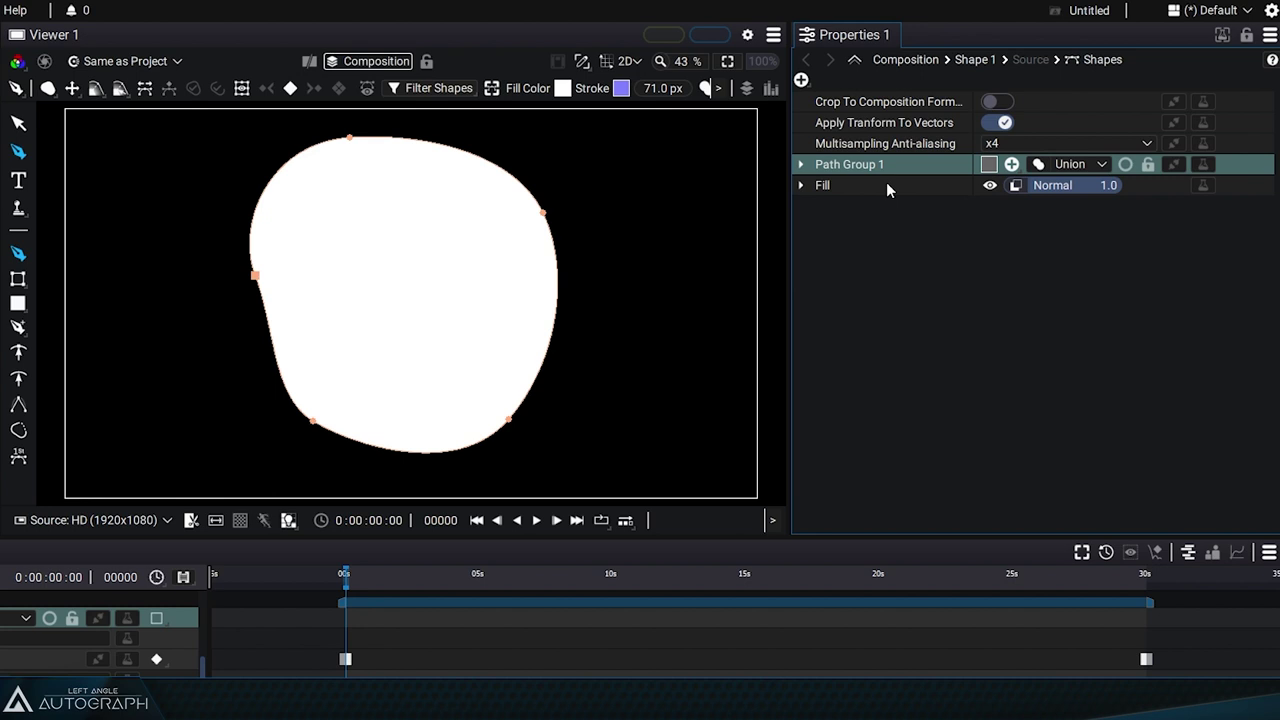
{"action": "left_click", "coordinate": [861, 186]}
{"action": "left_click", "coordinate": [800, 164]}
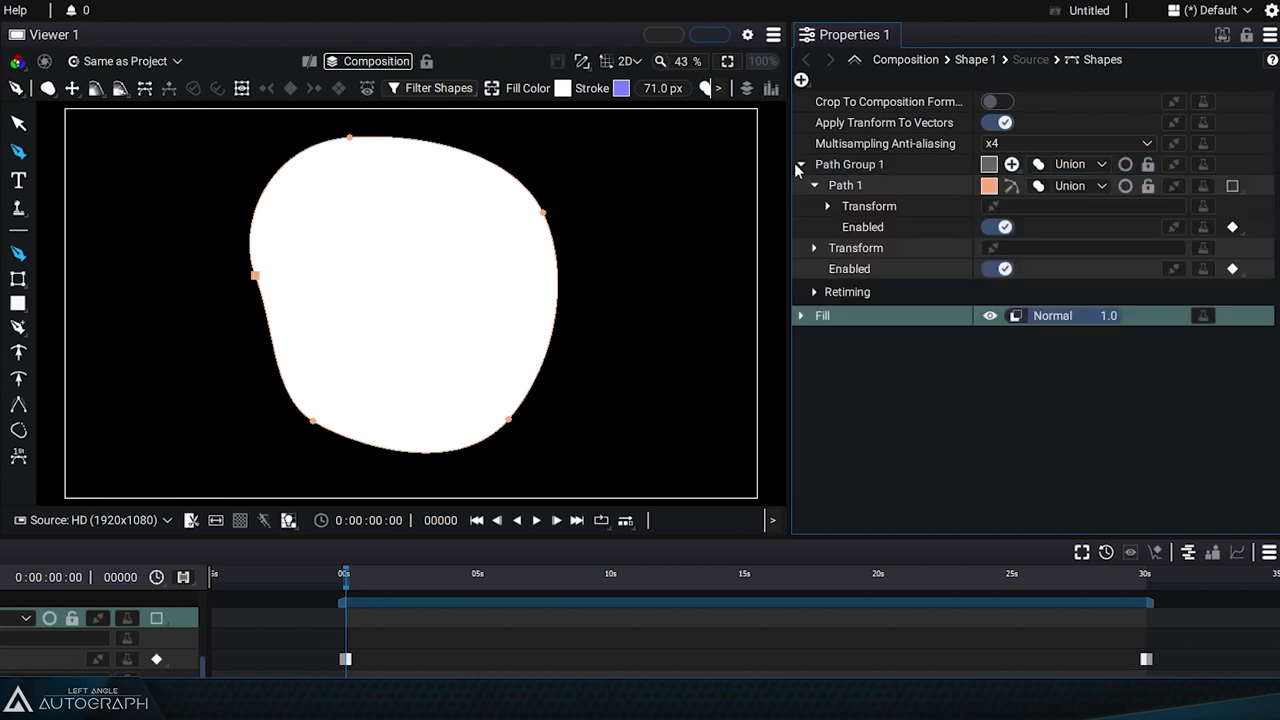
{"action": "left_click", "coordinate": [848, 187]}
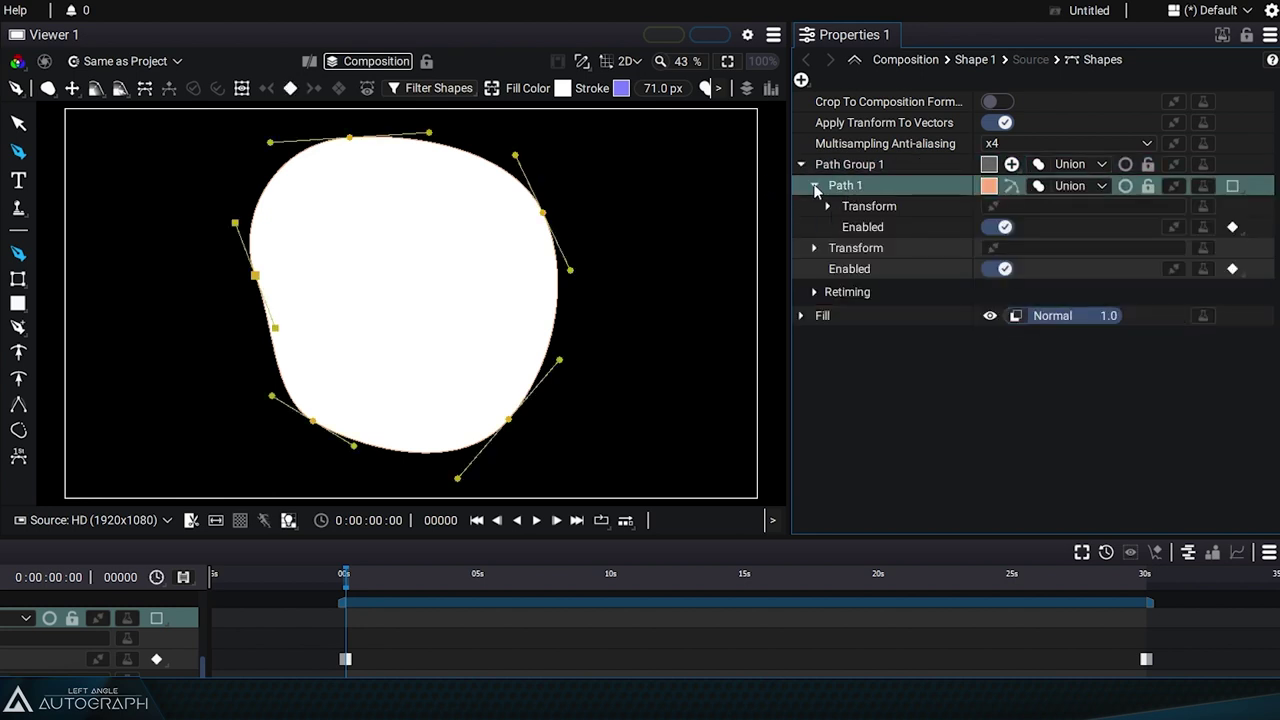
Draw a smaller closed Path 2 right of the first blob inside Path Group 1.
{"action": "left_click", "coordinate": [868, 171]}
{"action": "left_click_drag", "start_coordinate": [607, 188], "coordinate": [600, 251]}
{"action": "mouse_move", "coordinate": [640, 322]}
{"action": "left_mouse_down"}
{"action": "mouse_move", "coordinate": [668, 330]}
{"action": "mouse_move", "coordinate": [700, 314]}
{"action": "left_mouse_up"}
{"action": "left_click", "coordinate": [729, 229]}
{"action": "left_click", "coordinate": [710, 160]}
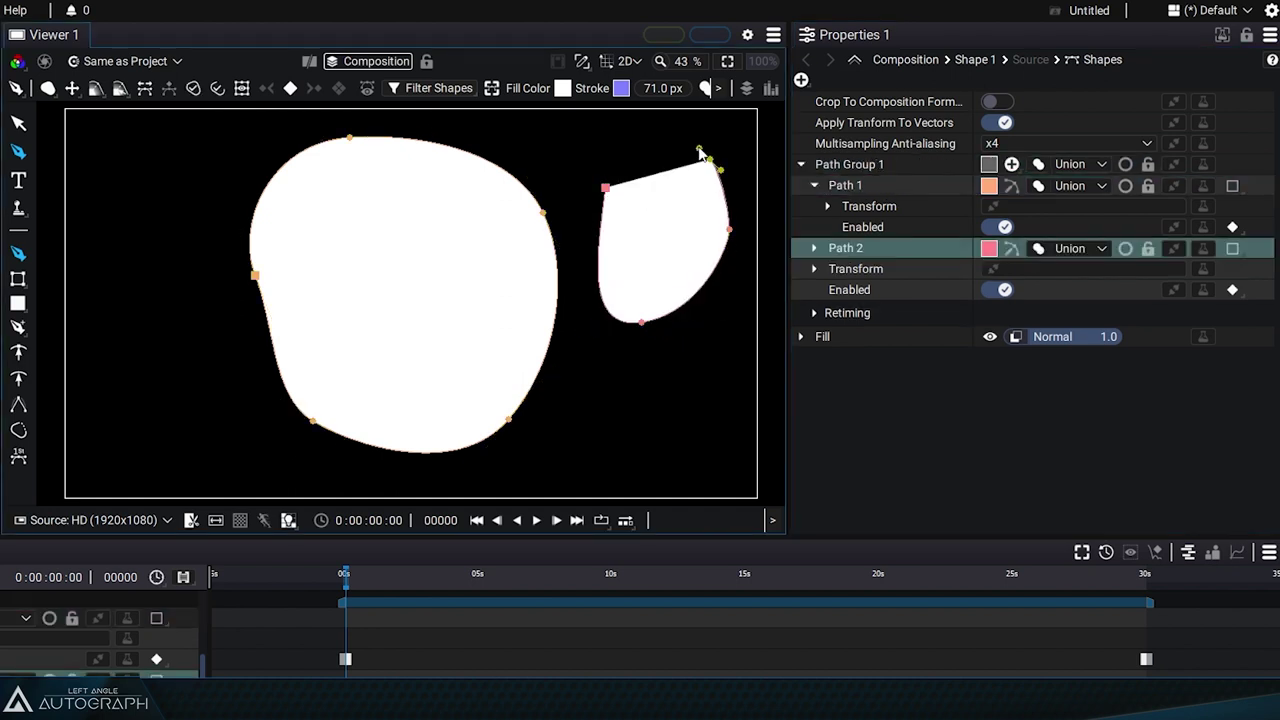
{"action": "left_click_drag", "start_coordinate": [605, 187], "coordinate": [598, 248]}
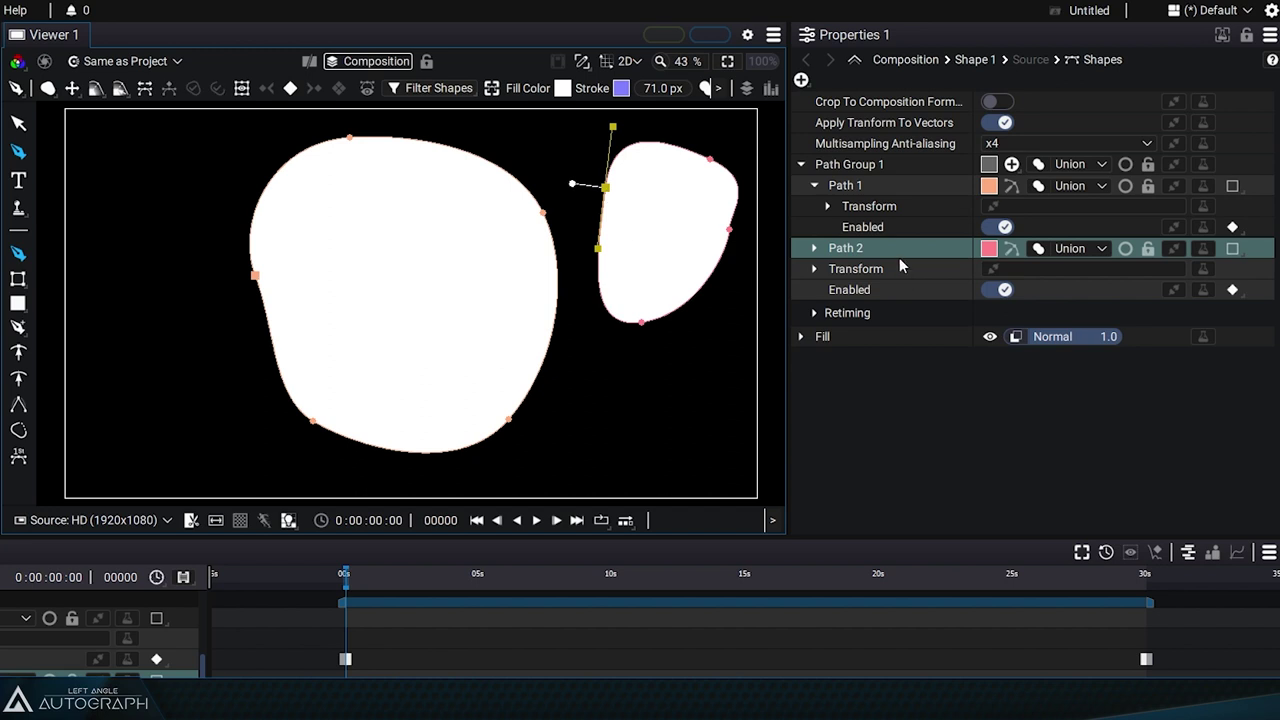
Collapse Path 1's details and Path Group 1 in the Properties panel.
{"action": "left_click", "coordinate": [842, 172]}
{"action": "left_click", "coordinate": [815, 186]}
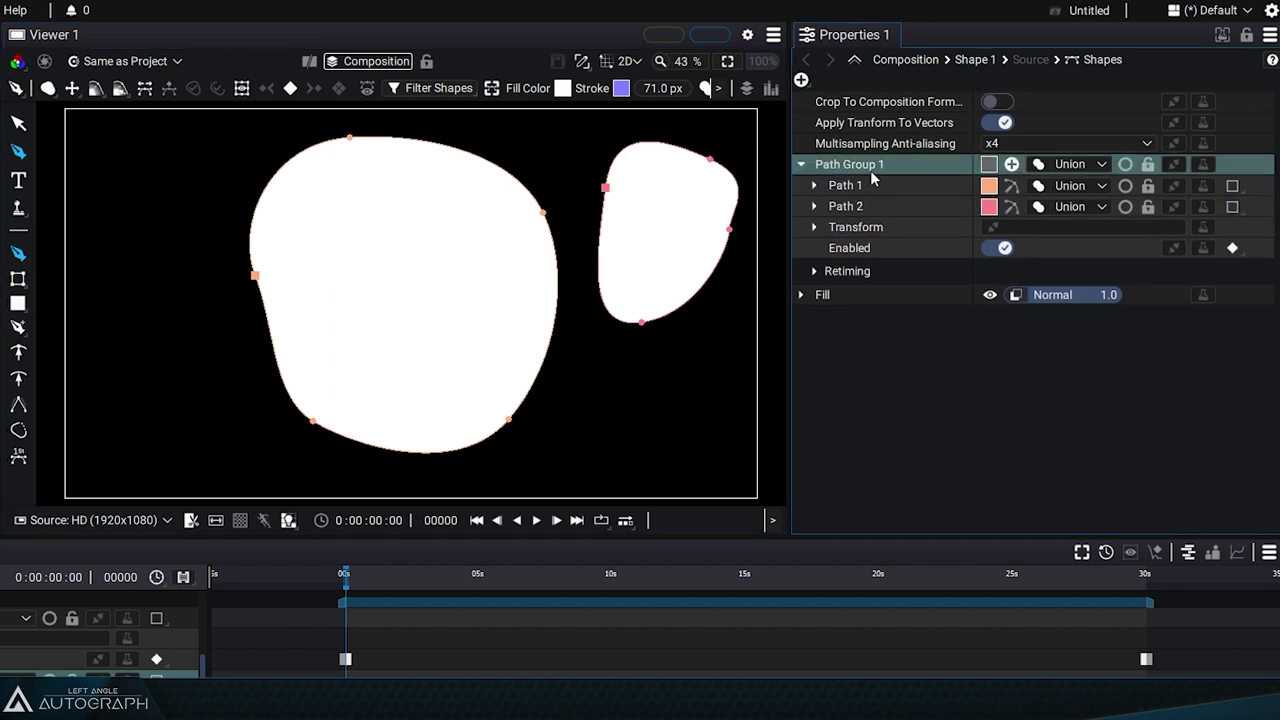
{"action": "left_click", "coordinate": [801, 165]}
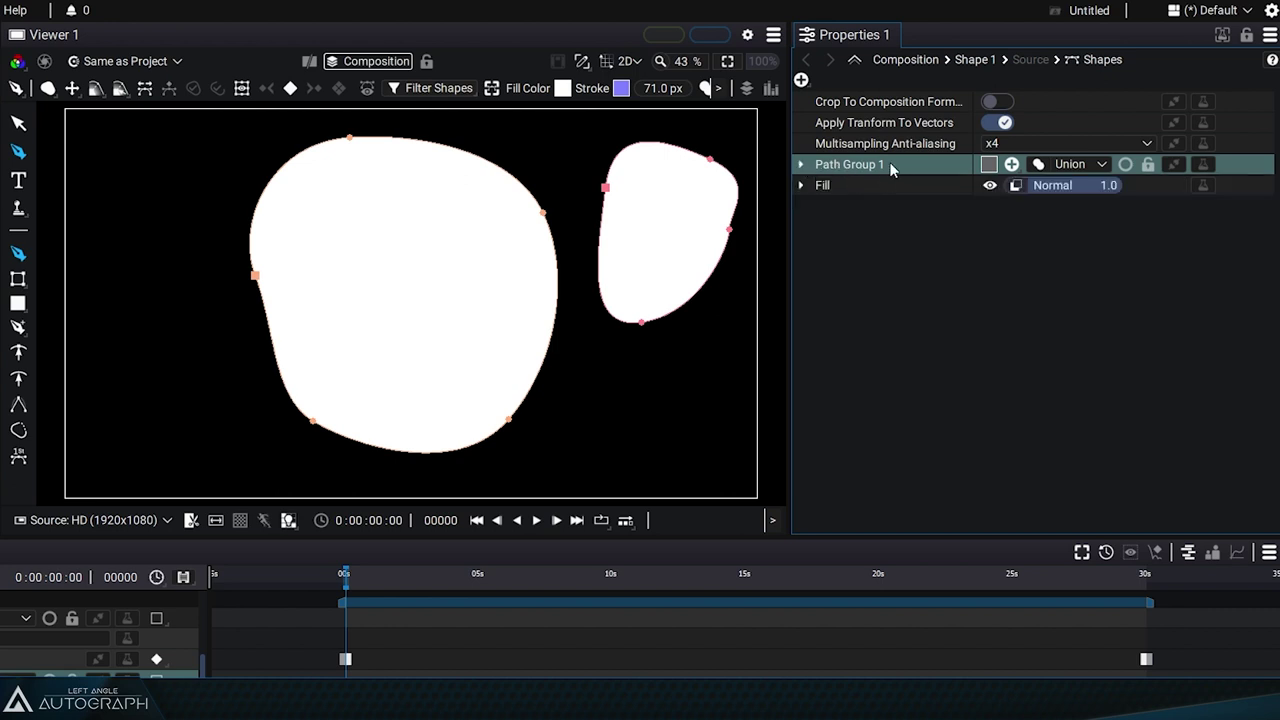
{"action": "left_click", "coordinate": [839, 185]}
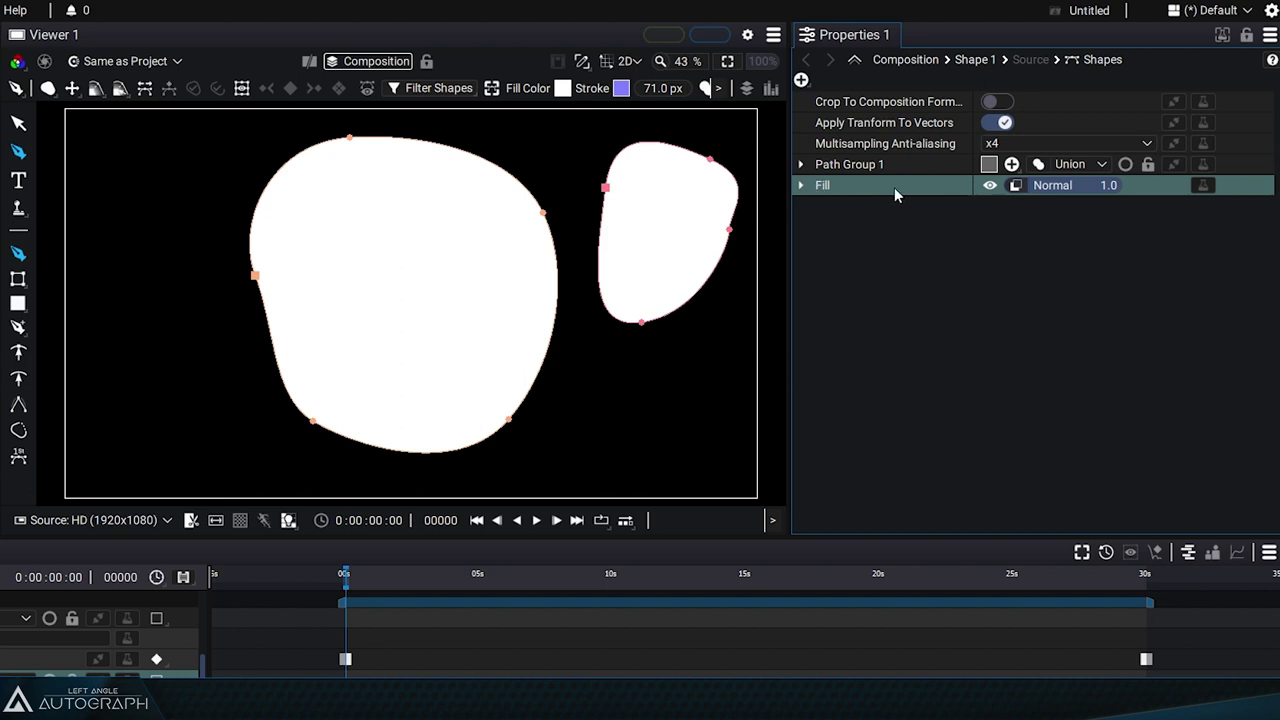
{"action": "left_click", "coordinate": [801, 80]}
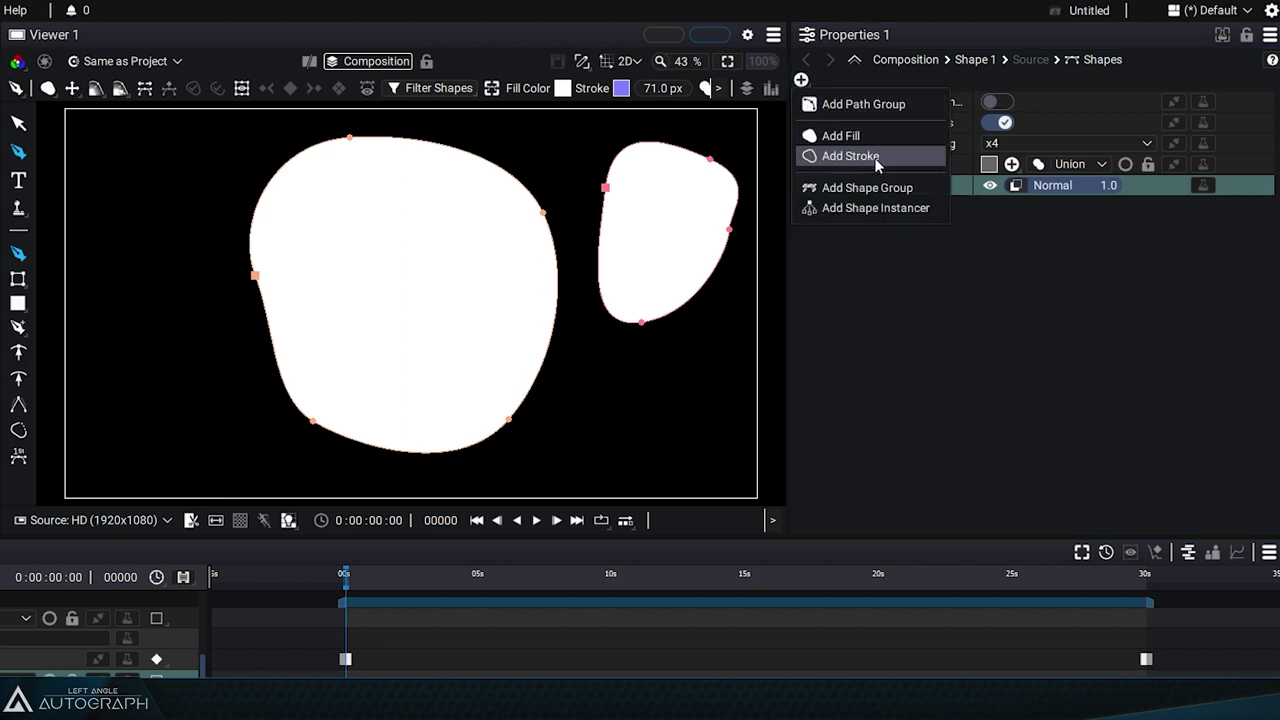
{"action": "left_click", "coordinate": [1035, 271]}
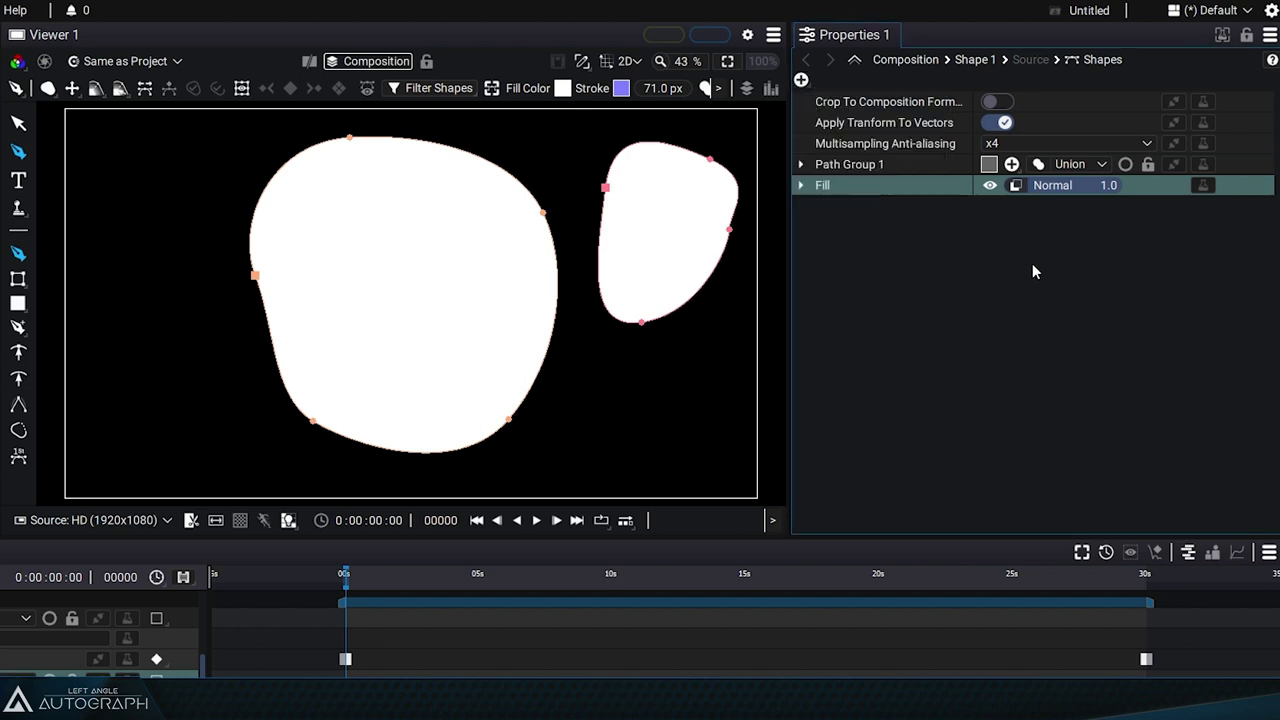
{"action": "left_click", "coordinate": [47, 89]}
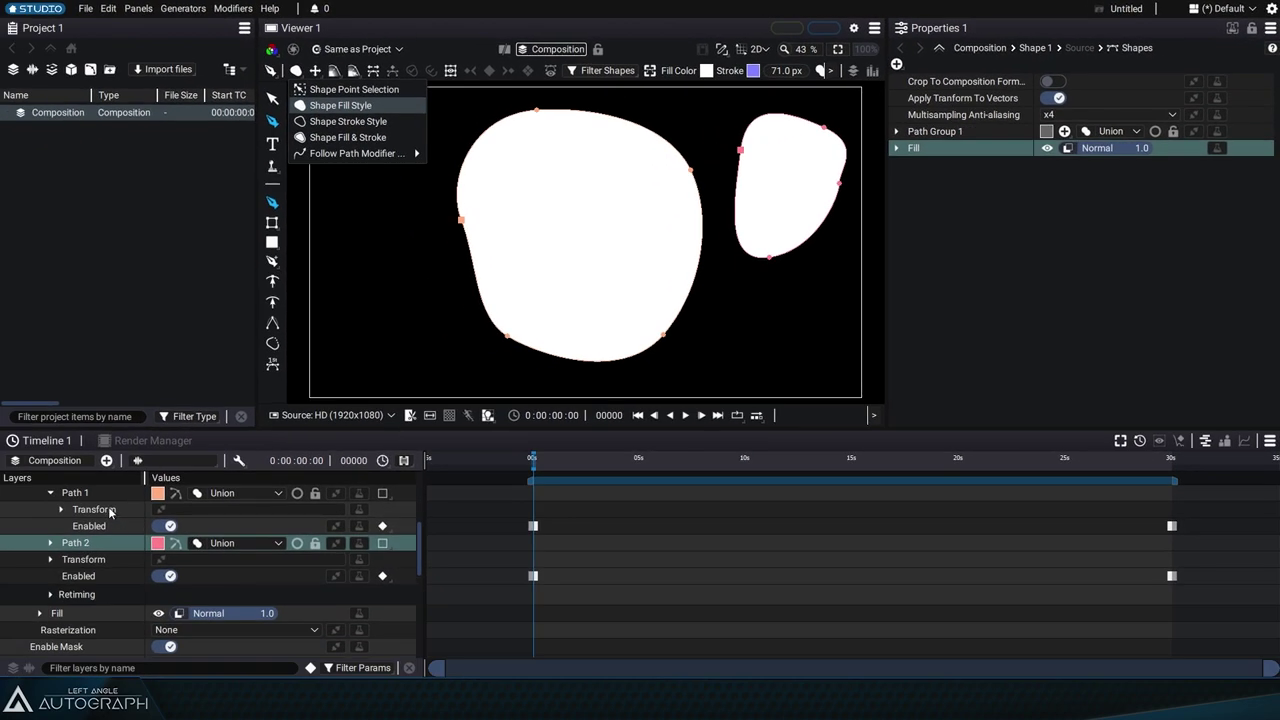
{"action": "scroll", "coordinate": [0, 618], "scroll_direction": "up", "scroll_amount": 5}
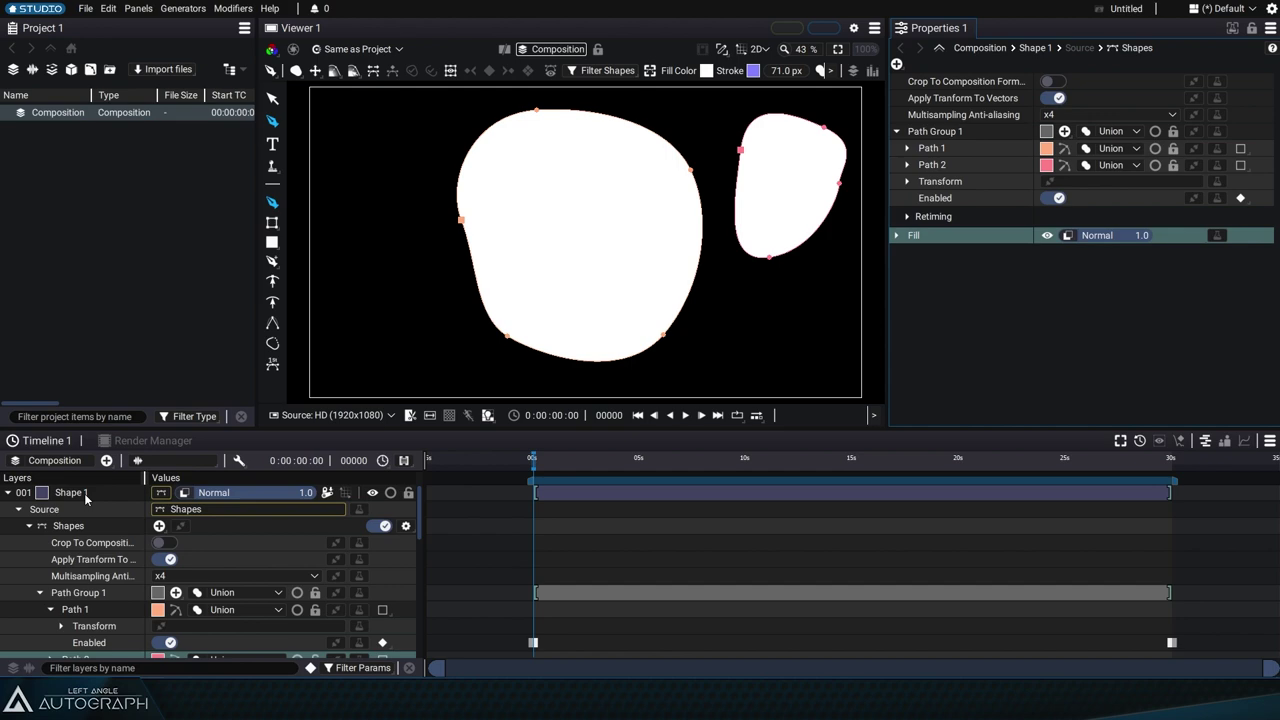
Delete the Shape 1 layer and set new shapes to Shape Stroke Style, outline only.
{"action": "left_click", "coordinate": [84, 493]}
{"action": "key", "text": "Delete"}
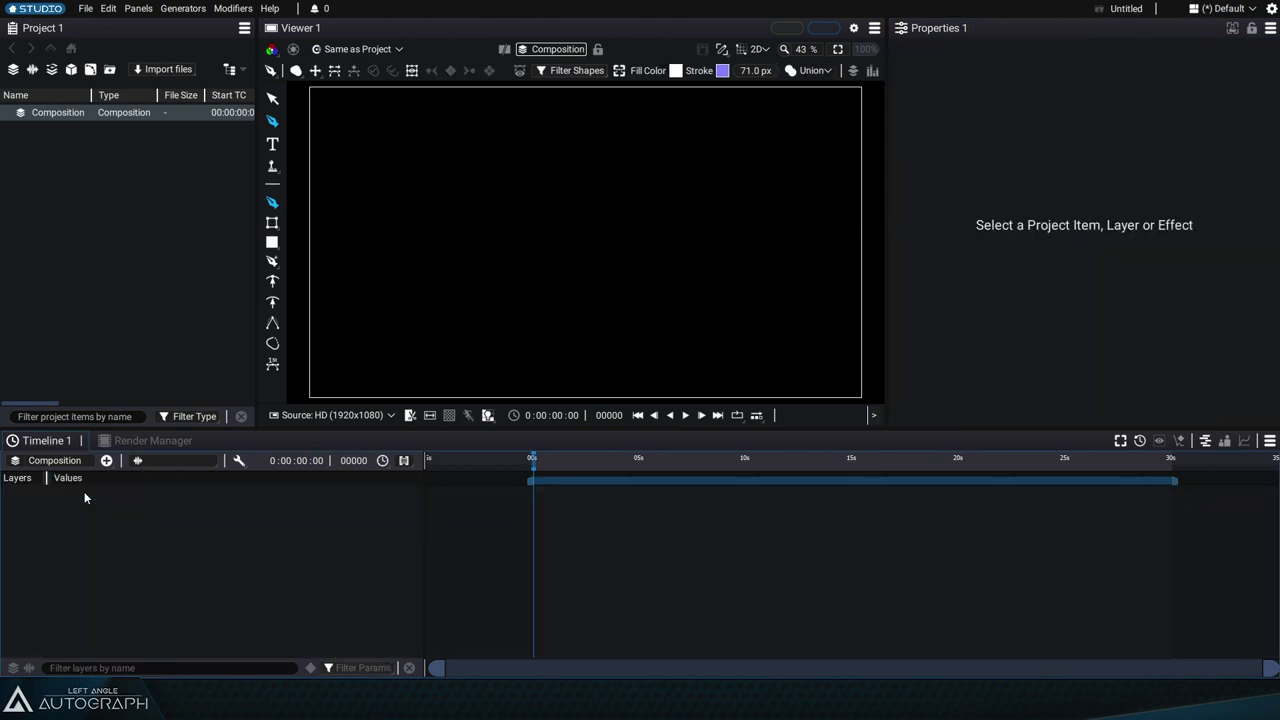
{"action": "left_click", "coordinate": [295, 71]}
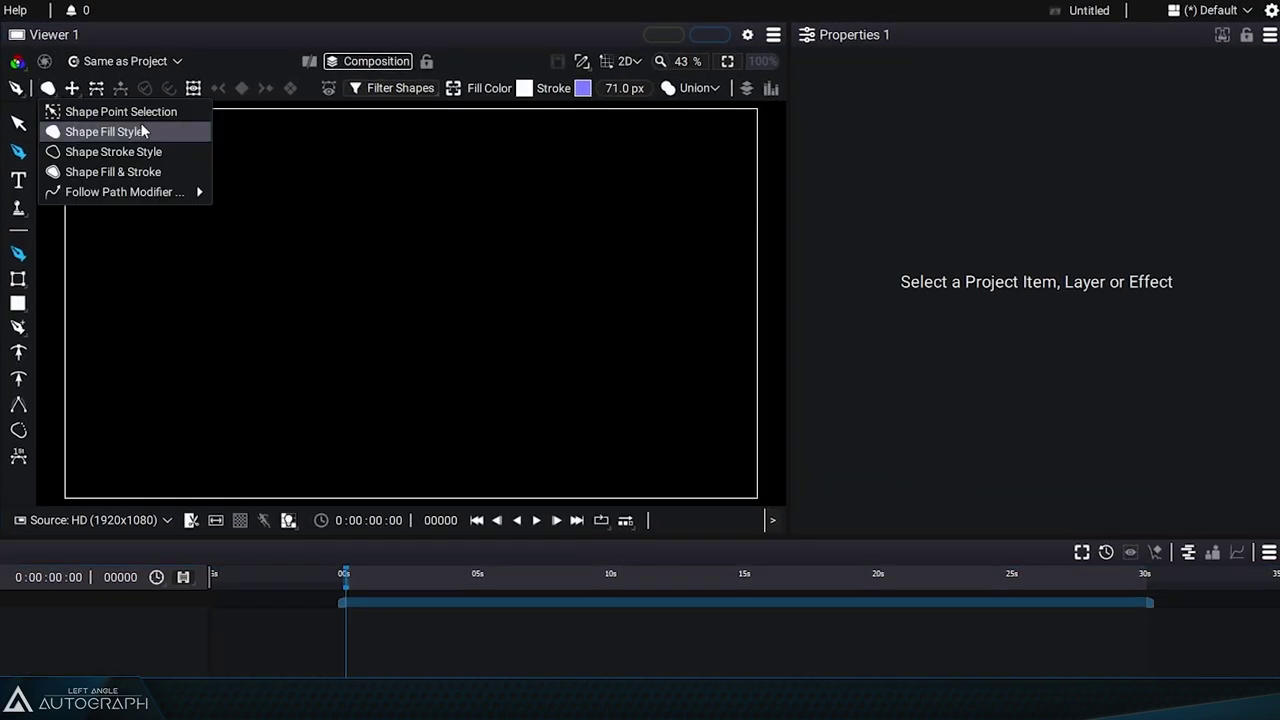
{"action": "left_click", "coordinate": [163, 151]}
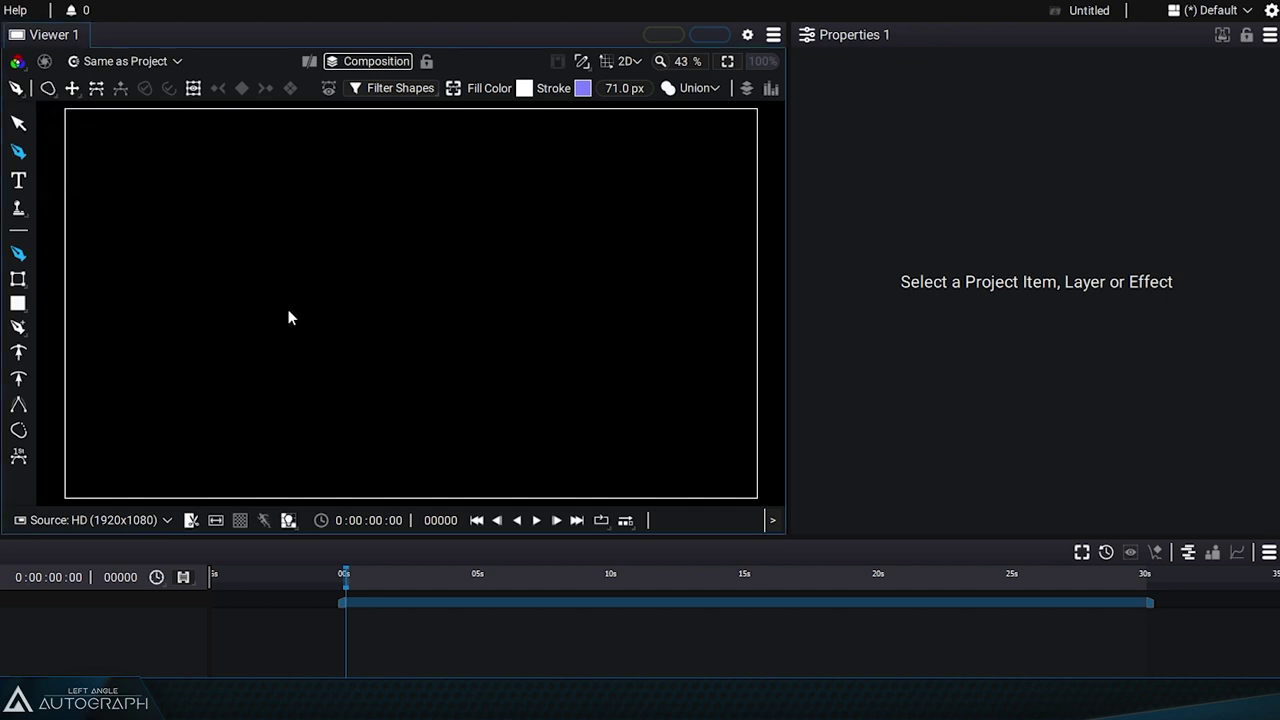
Draw a closed freeform loop as a purple 71 px outline and check Path Group 1's contents.
{"action": "mouse_move", "coordinate": [221, 226]}
{"action": "left_mouse_down"}
{"action": "mouse_move", "coordinate": [240, 263]}
{"action": "mouse_move", "coordinate": [237, 306]}
{"action": "left_mouse_up"}
{"action": "left_click_drag", "start_coordinate": [219, 386], "coordinate": [251, 437]}
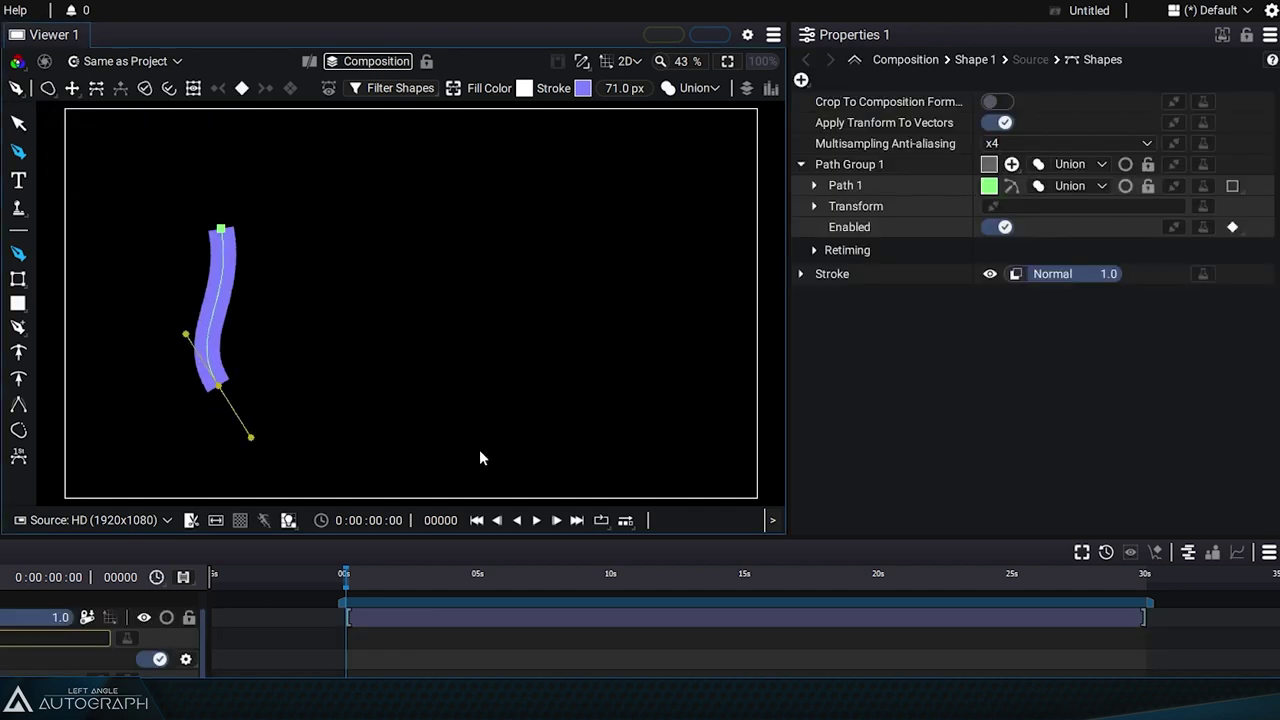
{"action": "left_click_drag", "start_coordinate": [486, 444], "coordinate": [580, 371]}
{"action": "left_click_drag", "start_coordinate": [514, 197], "coordinate": [457, 137]}
{"action": "left_click_drag", "start_coordinate": [326, 121], "coordinate": [239, 165]}
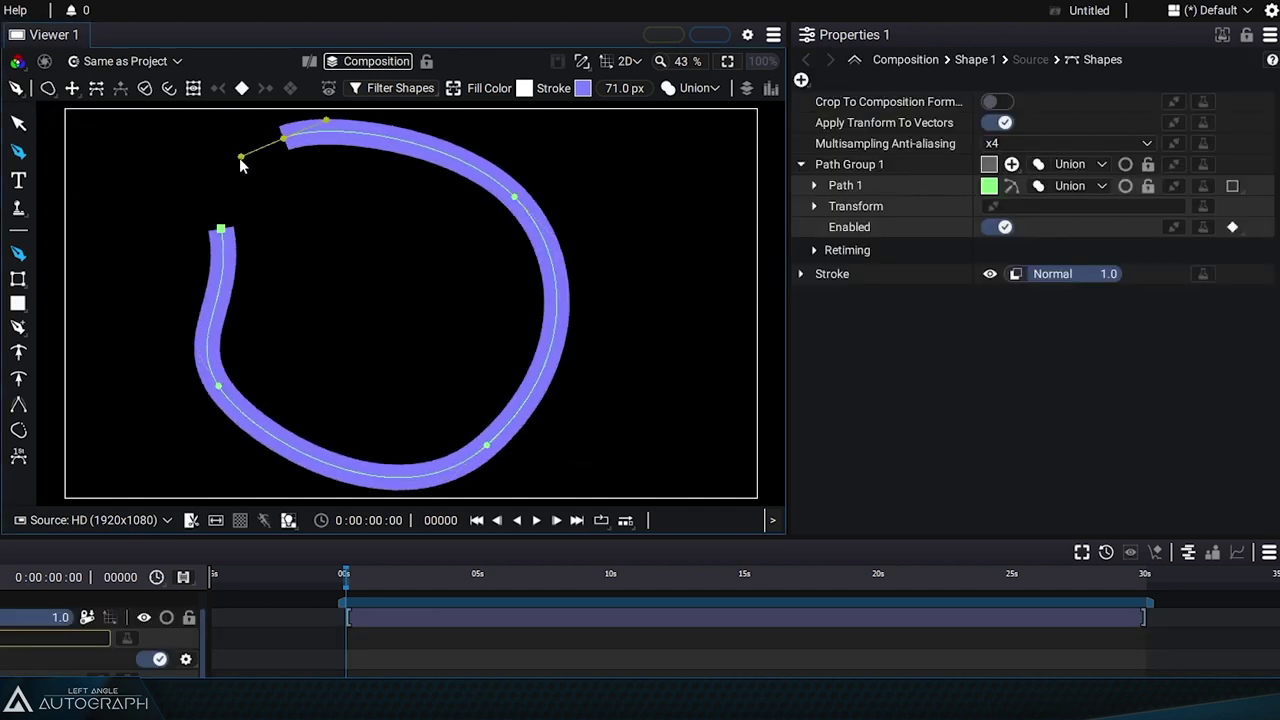
{"action": "mouse_move", "coordinate": [221, 229]}
{"action": "left_mouse_down"}
{"action": "mouse_move", "coordinate": [236, 248]}
{"action": "mouse_move", "coordinate": [210, 270]}
{"action": "mouse_move", "coordinate": [207, 240]}
{"action": "left_mouse_up"}
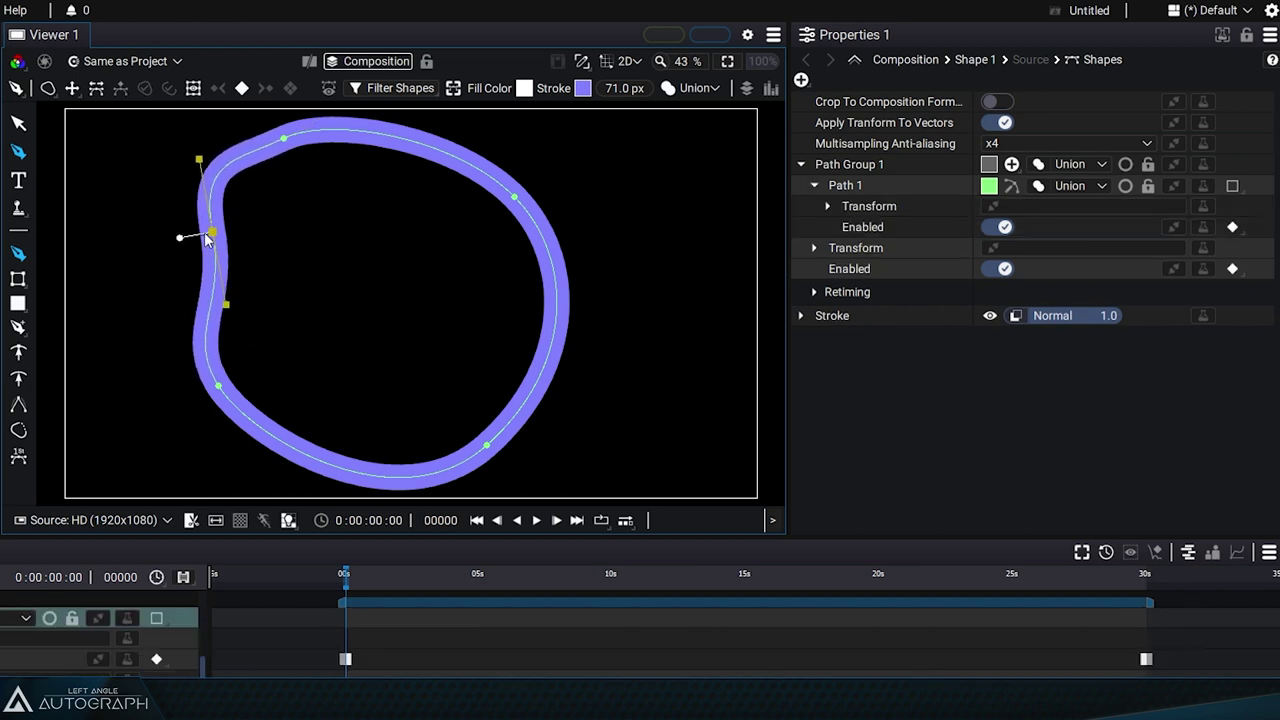
{"action": "left_click", "coordinate": [800, 164]}
{"action": "left_click", "coordinate": [838, 163]}
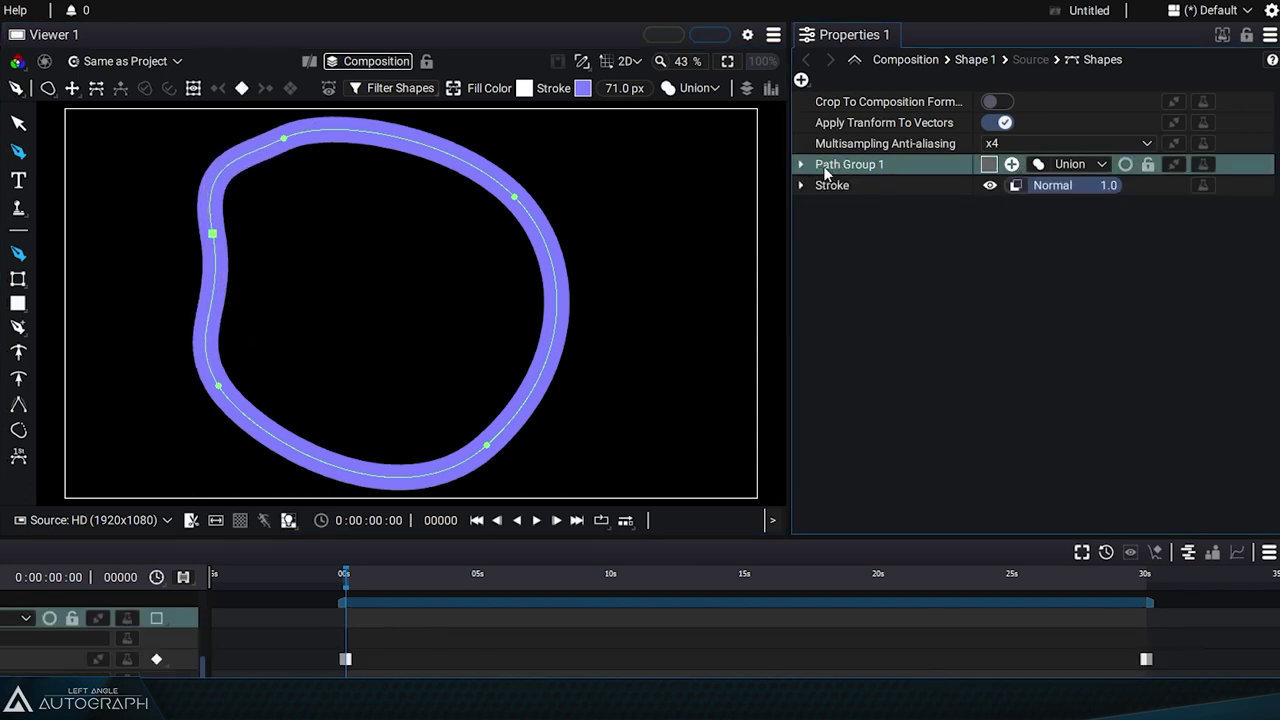
{"action": "left_click", "coordinate": [801, 164]}
Add a Fill to Path Group 1 via the + menu, then check its Fill and Stroke entries.
{"action": "left_click", "coordinate": [801, 164]}
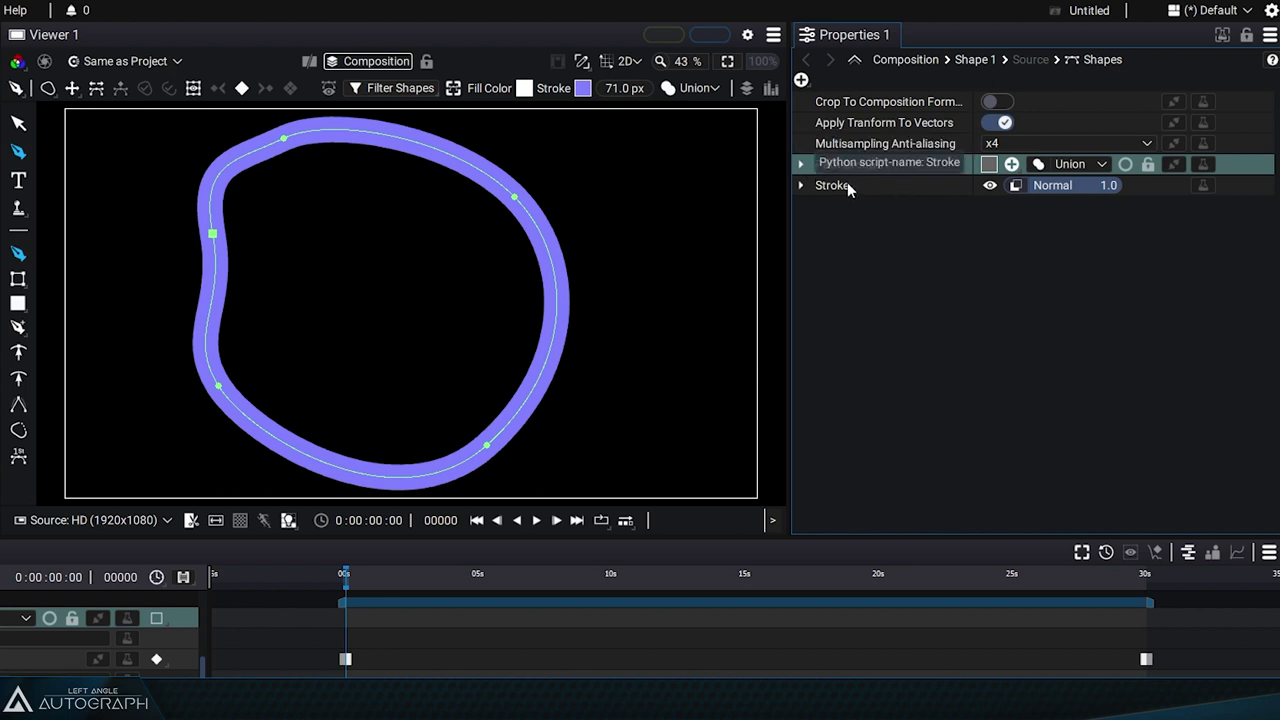
{"action": "left_click", "coordinate": [801, 80]}
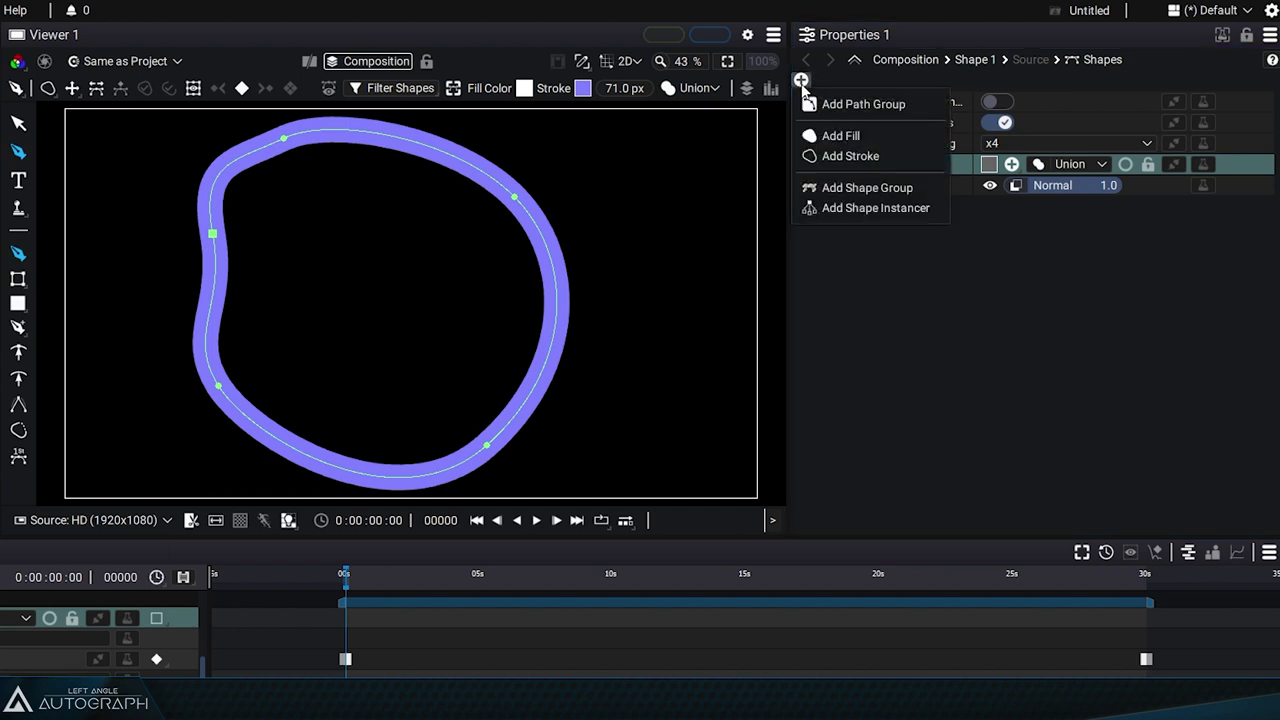
{"action": "left_click", "coordinate": [871, 137]}
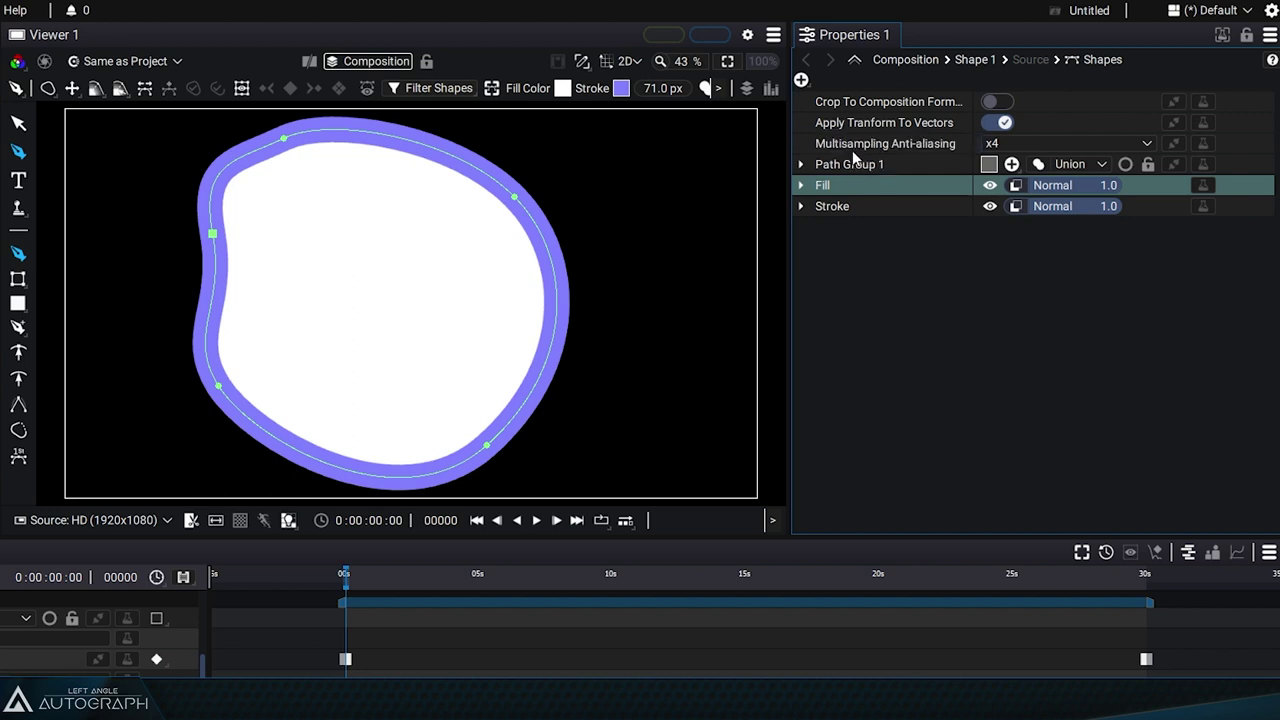
{"action": "left_click", "coordinate": [848, 164]}
{"action": "left_click", "coordinate": [871, 182]}
{"action": "left_click", "coordinate": [878, 206]}
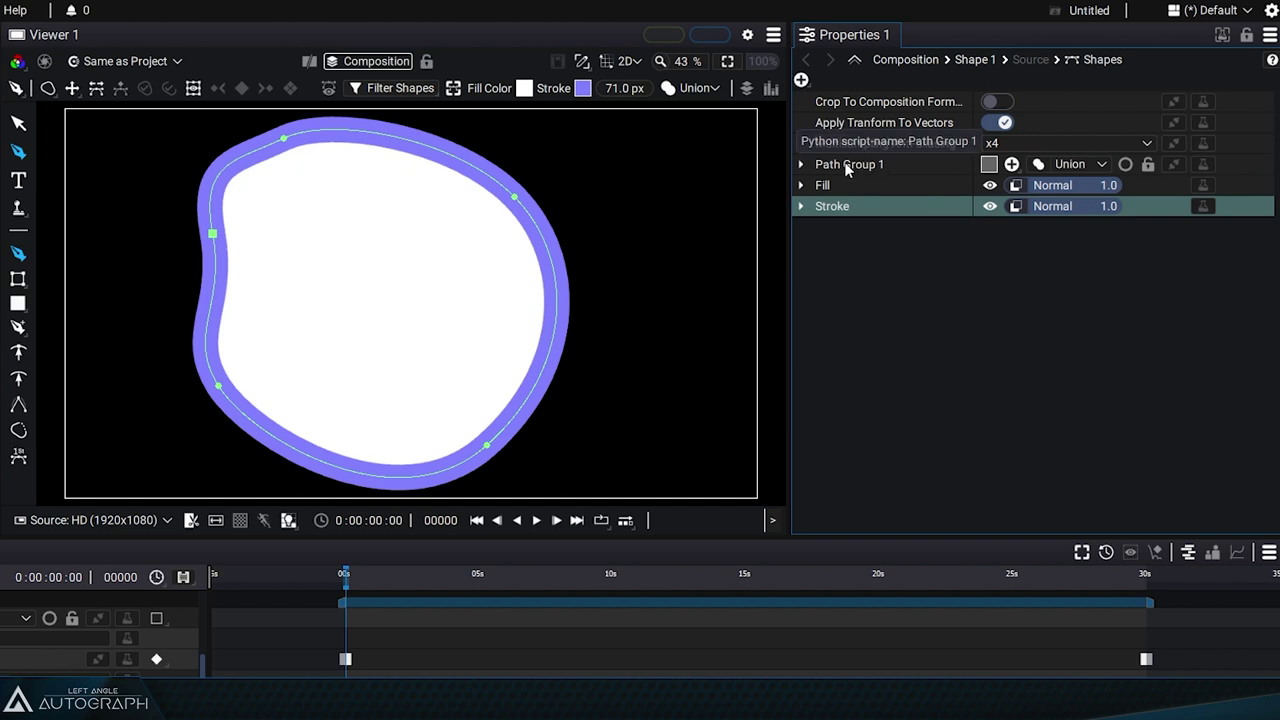
Expand and collapse Path Group 1 and Path 1 to inspect the loop's structure.
{"action": "left_click", "coordinate": [856, 168]}
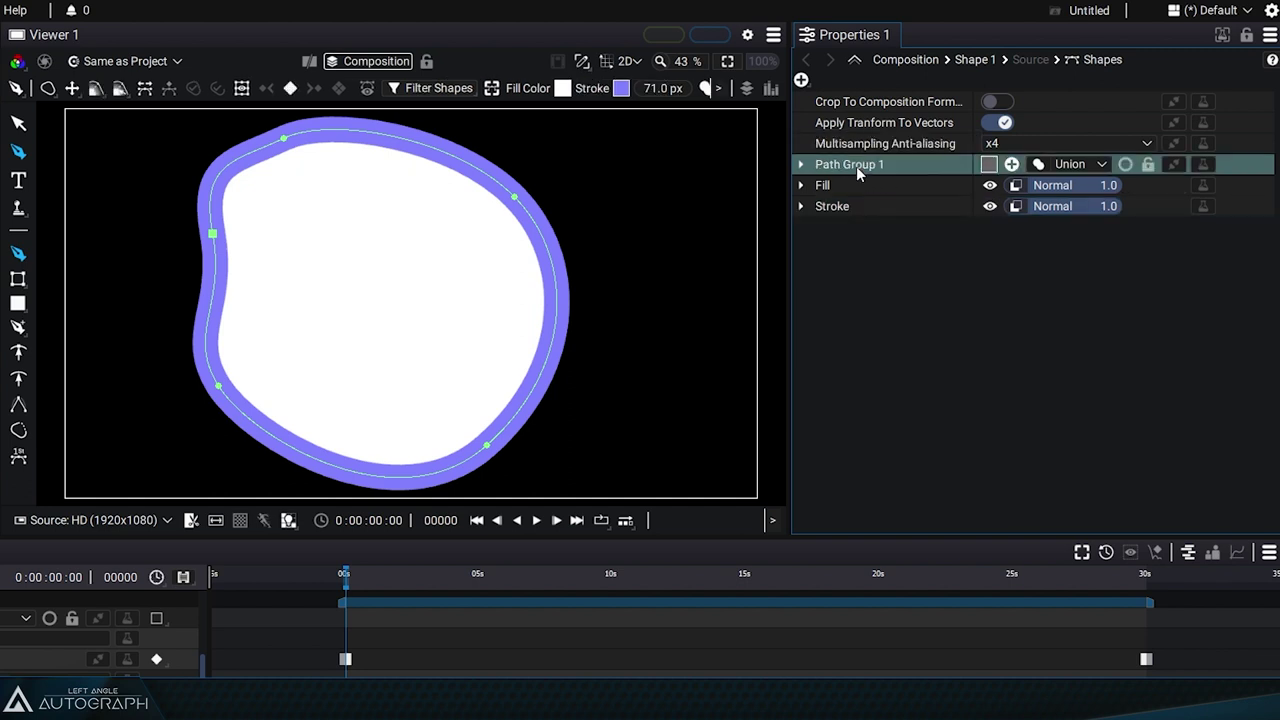
{"action": "left_click", "coordinate": [801, 164]}
{"action": "left_click", "coordinate": [813, 186]}
{"action": "left_click", "coordinate": [828, 187]}
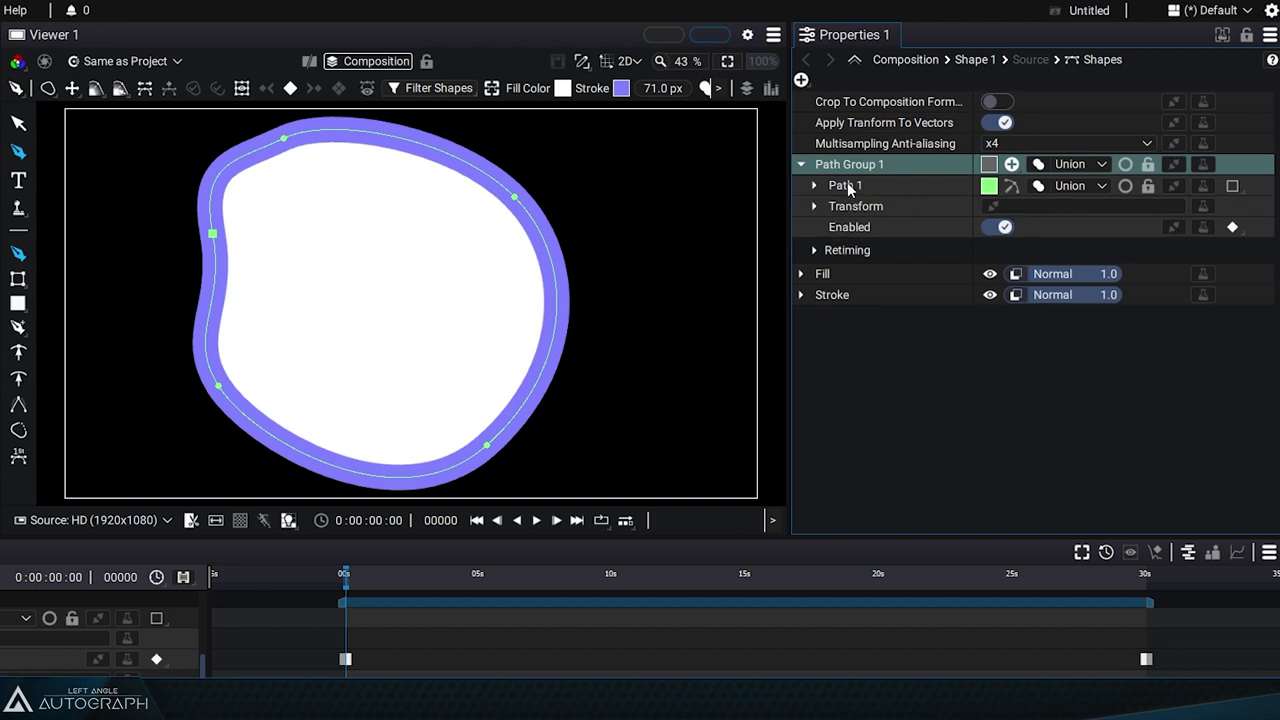
{"action": "left_click", "coordinate": [801, 163]}
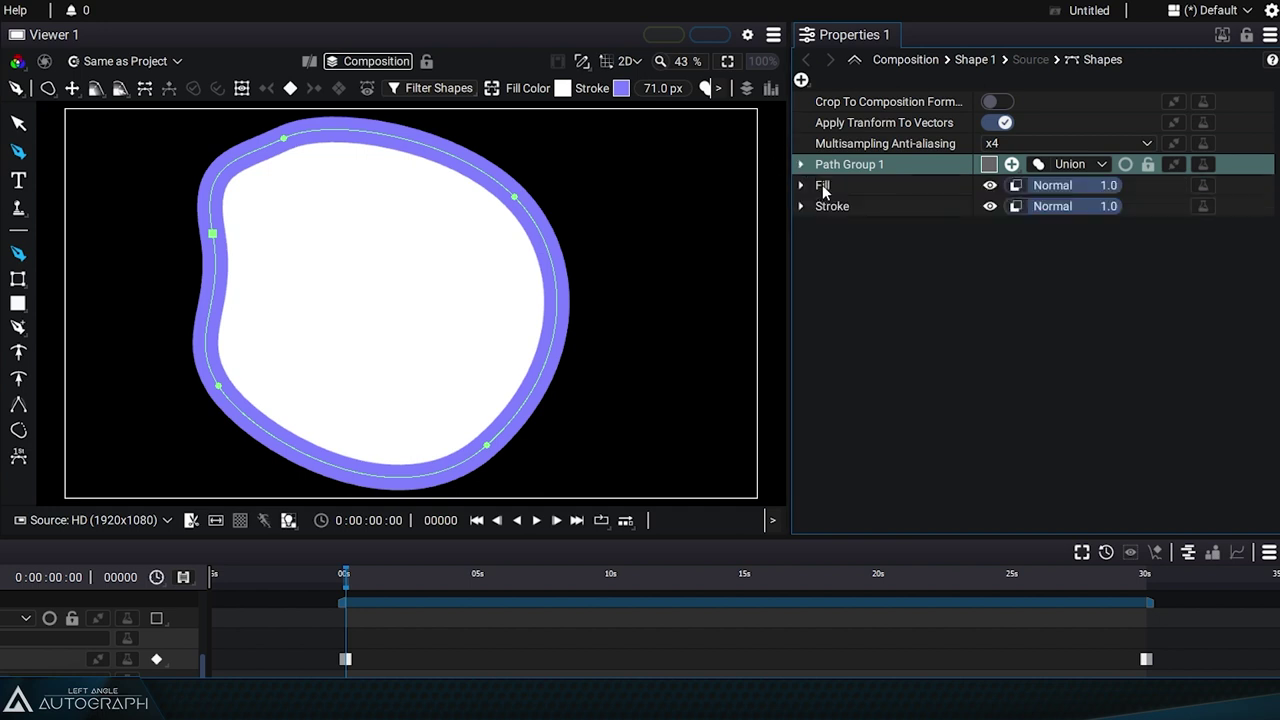
Drag the Fill row below Stroke so white covers the outline's inner half.
{"action": "left_click", "coordinate": [823, 188]}
{"action": "left_click", "coordinate": [834, 208]}
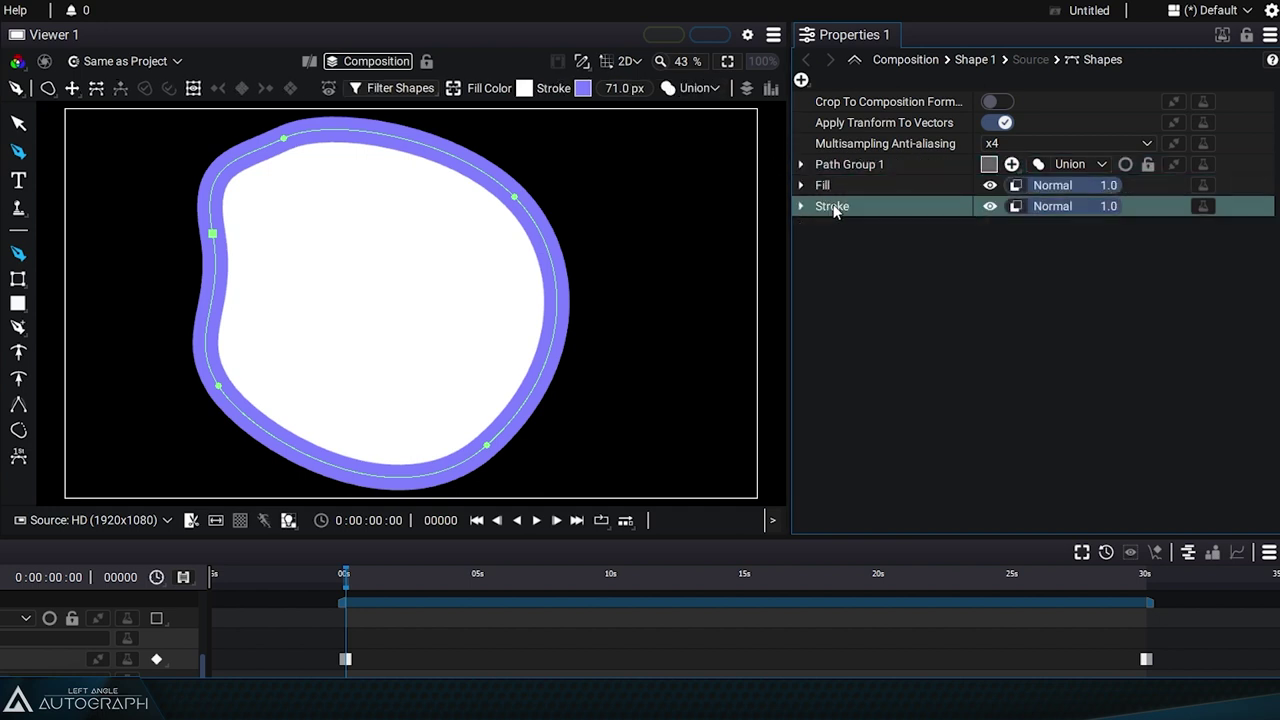
{"action": "left_click_drag", "start_coordinate": [834, 185], "coordinate": [837, 222]}
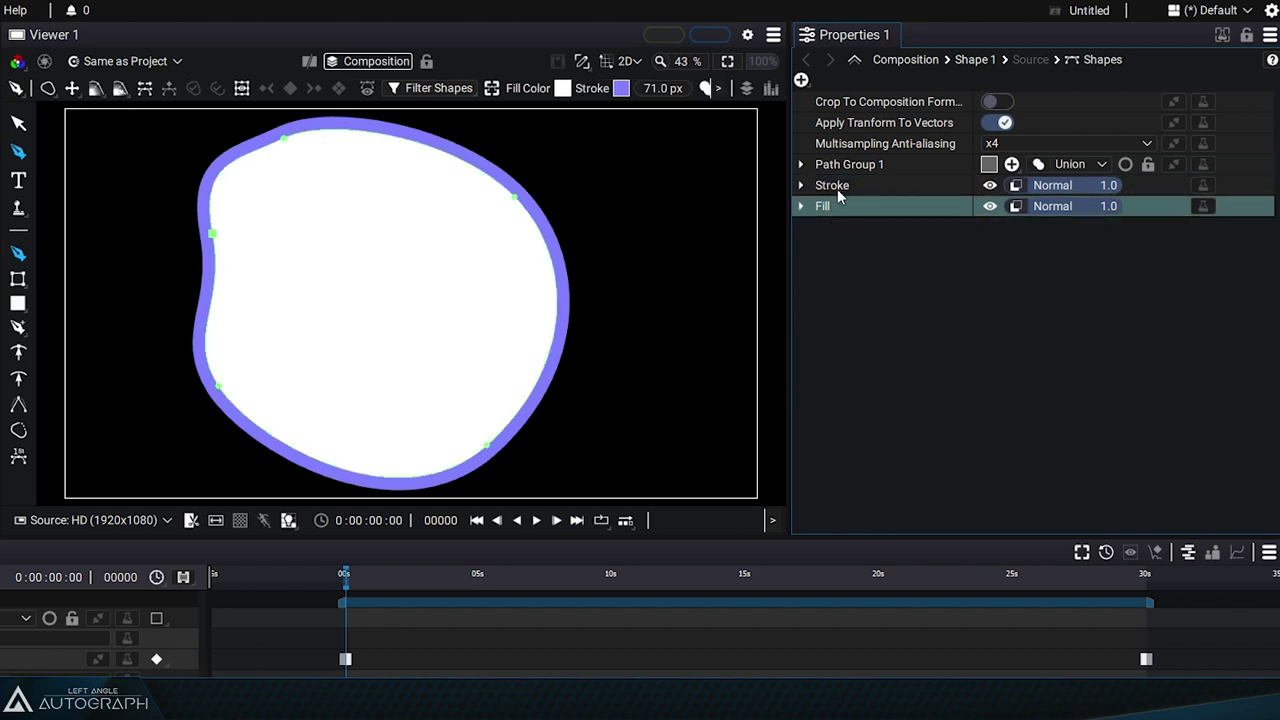
{"action": "left_click", "coordinate": [837, 189]}
{"action": "left_click", "coordinate": [845, 207]}
{"action": "left_click", "coordinate": [856, 166]}
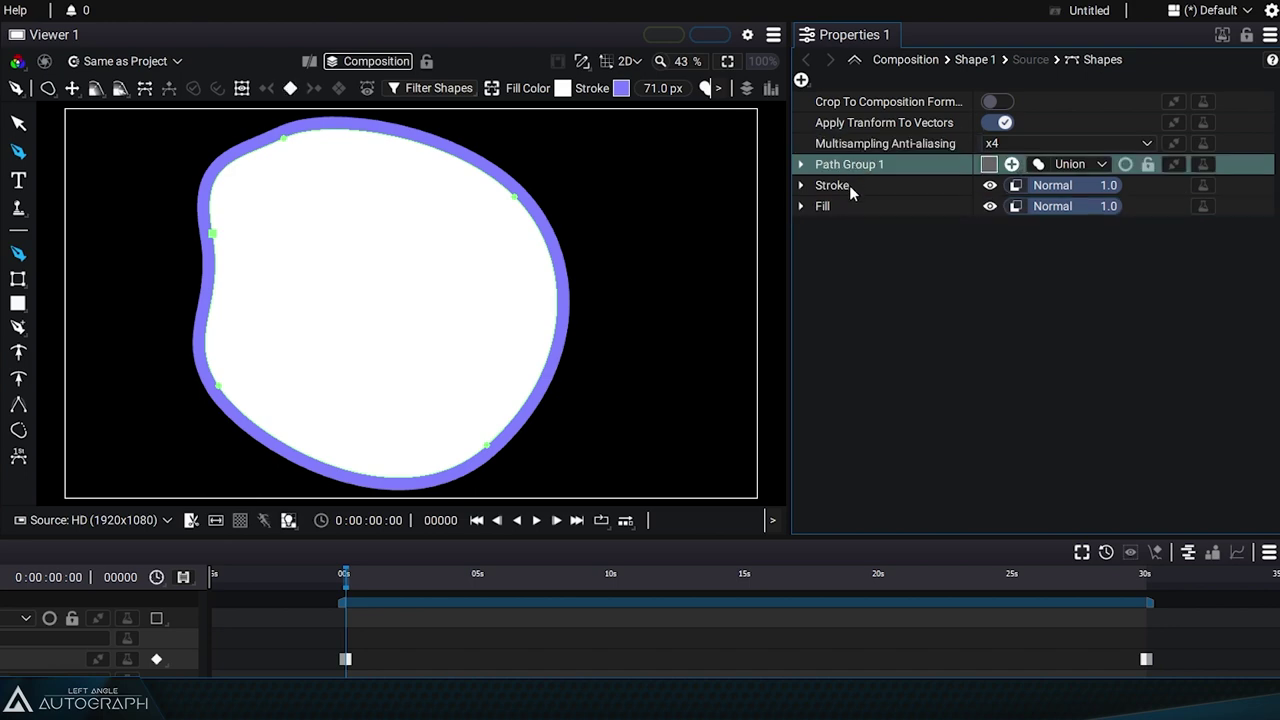
{"action": "left_click", "coordinate": [849, 185]}
{"action": "left_click", "coordinate": [852, 206]}
{"action": "scroll", "coordinate": [107, 572], "scroll_direction": "up", "scroll_amount": 1}
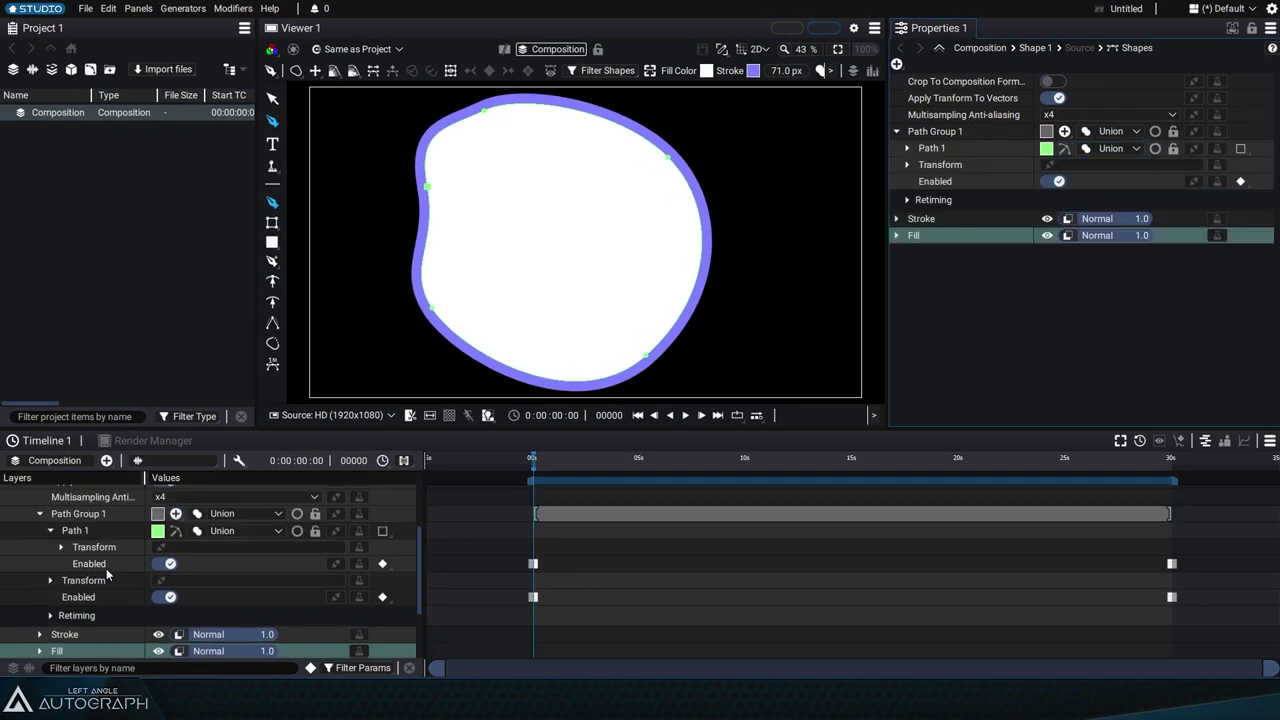
Delete the Shape 1 layer and switch the shape mode to Shape Fill & Stroke.
{"action": "scroll", "coordinate": [107, 572], "scroll_direction": "up", "scroll_amount": 3}
{"action": "left_click", "coordinate": [89, 488]}
{"action": "key", "text": "Delete"}
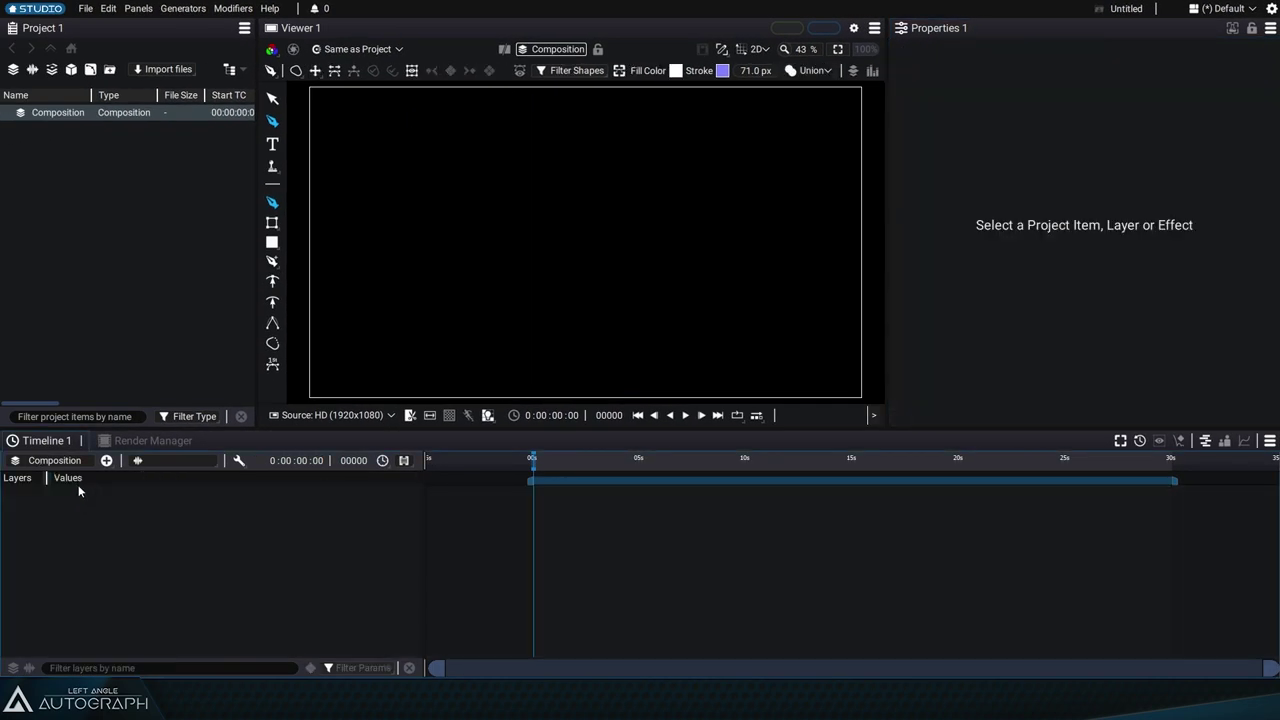
{"action": "left_click", "coordinate": [295, 70]}
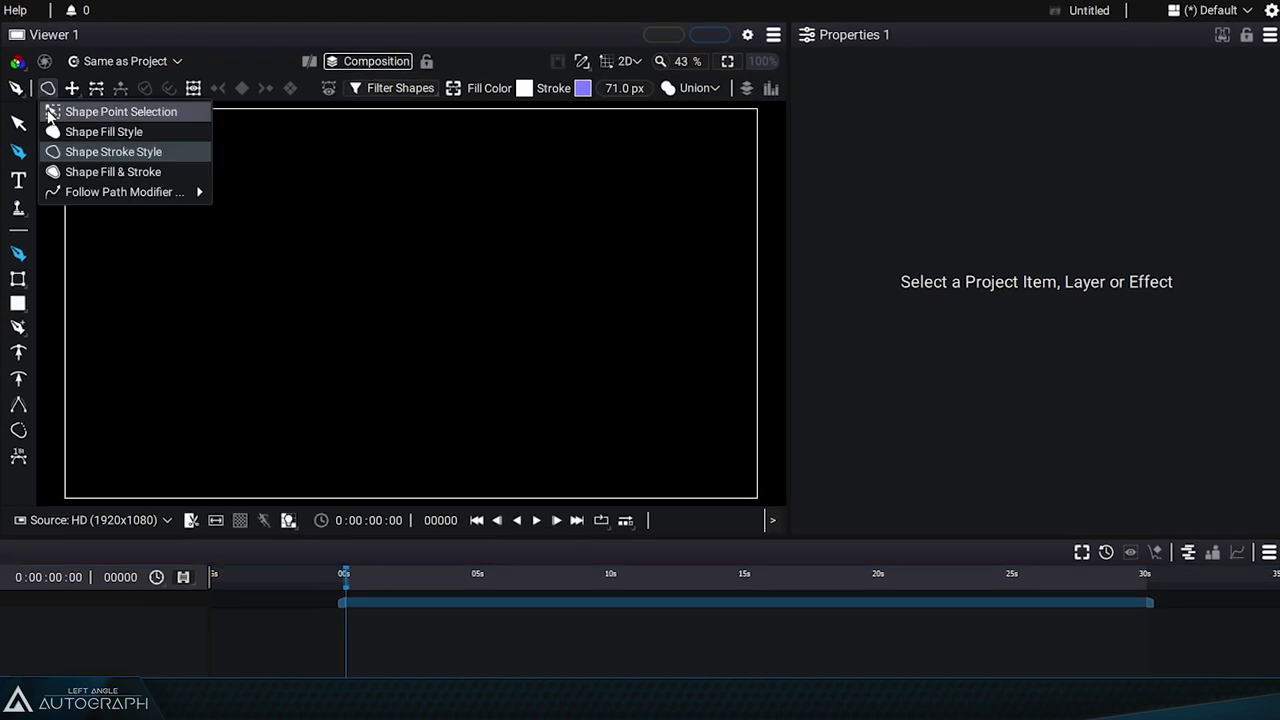
{"action": "left_click", "coordinate": [87, 171]}
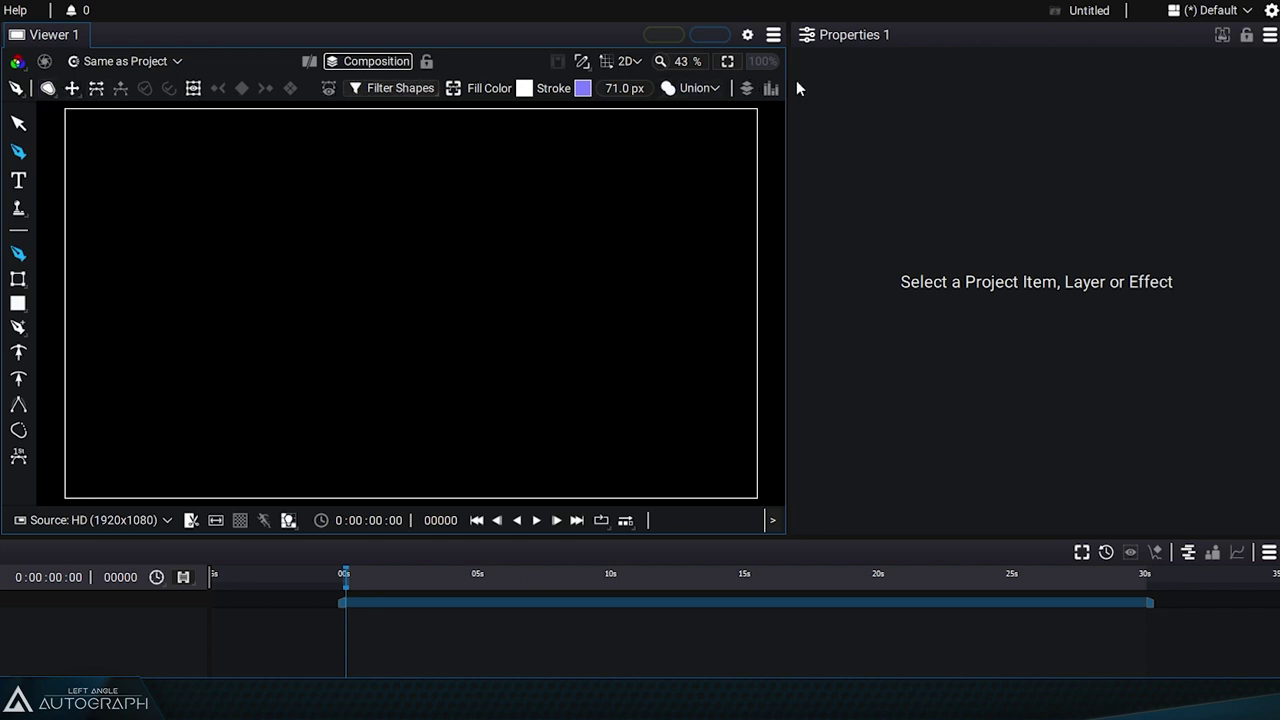
Choose red for the fill colour, bright green for the stroke, and a 40 px stroke width.
{"action": "left_click", "coordinate": [524, 88]}
{"action": "left_click", "coordinate": [653, 147]}
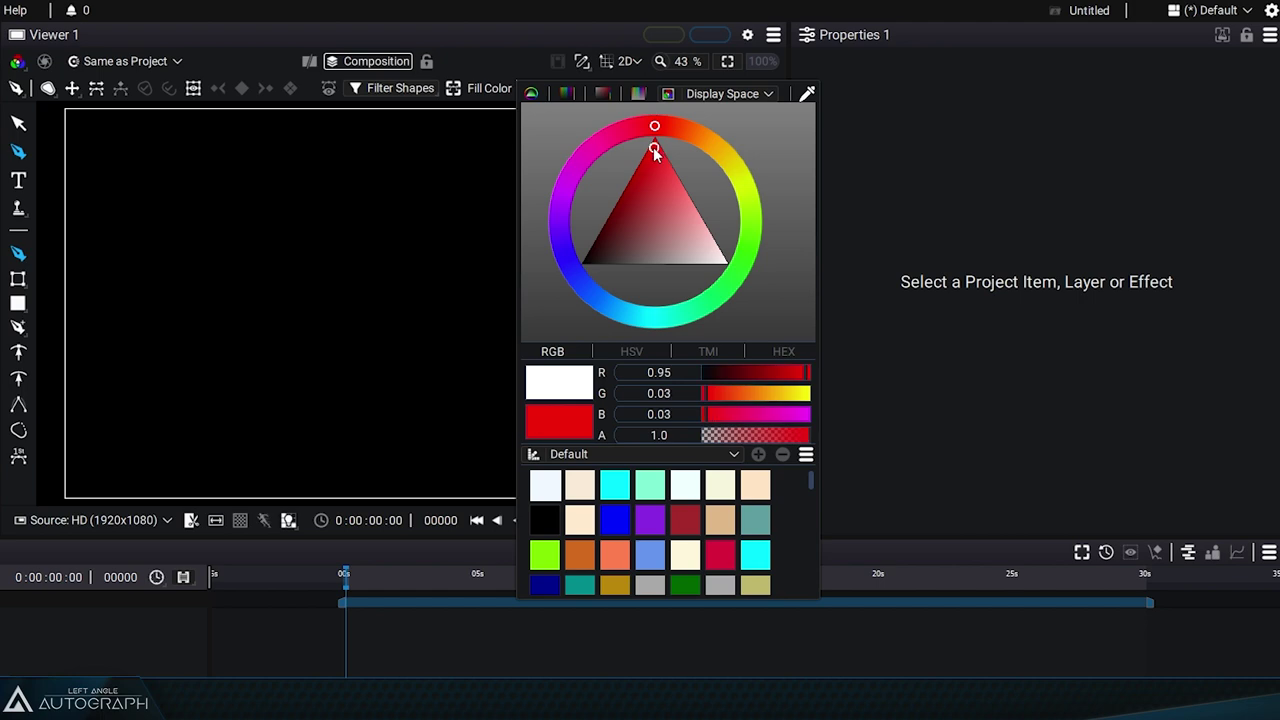
{"action": "left_click", "coordinate": [583, 88]}
{"action": "left_click_drag", "start_coordinate": [758, 258], "coordinate": [810, 298]}
{"action": "left_click", "coordinate": [777, 255]}
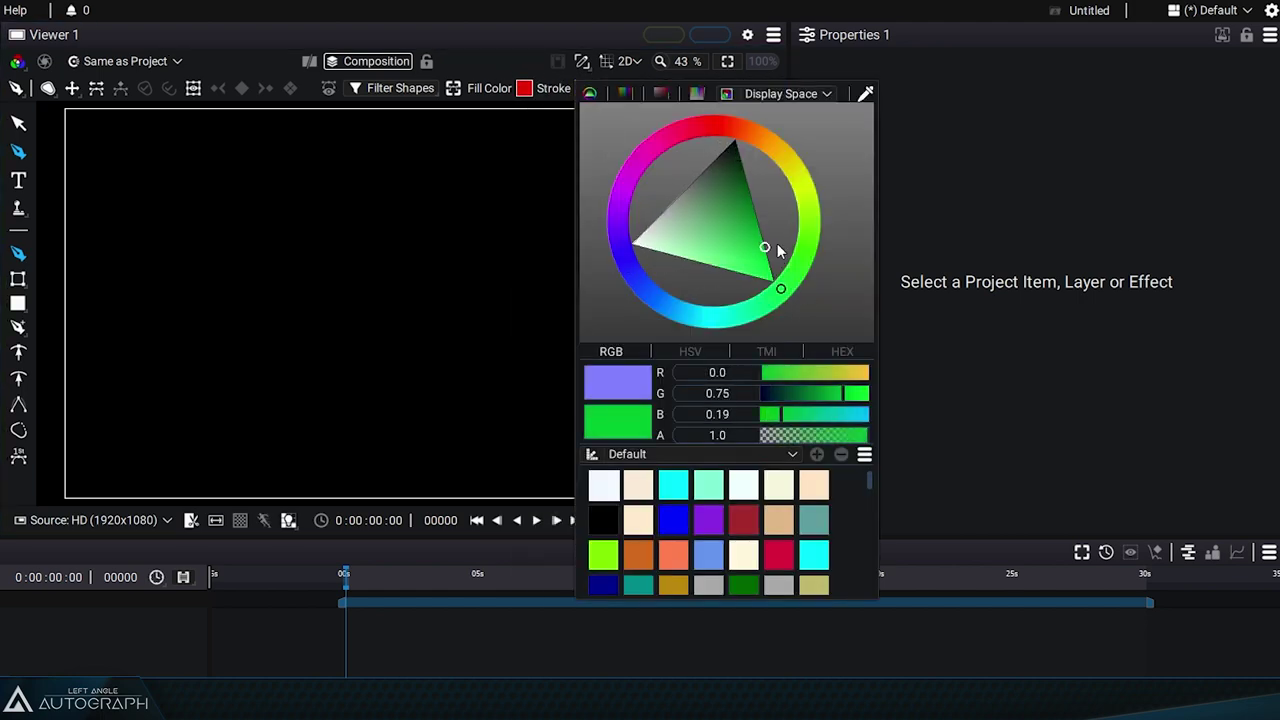
{"action": "left_click_drag", "start_coordinate": [625, 92], "coordinate": [611, 92]}
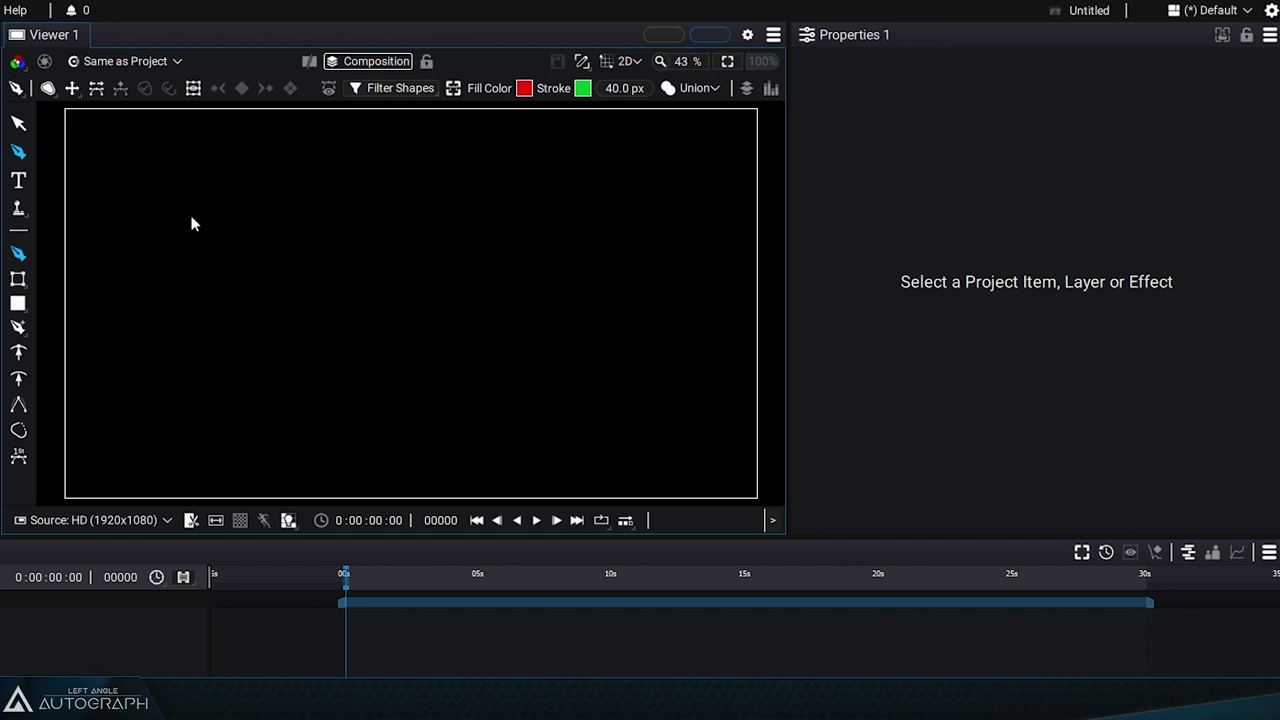
In Shape Fill & Stroke mode, pen-draw a closed curved blob as Path 1 with red fill and 40 px green outline.
{"action": "left_click", "coordinate": [47, 88]}
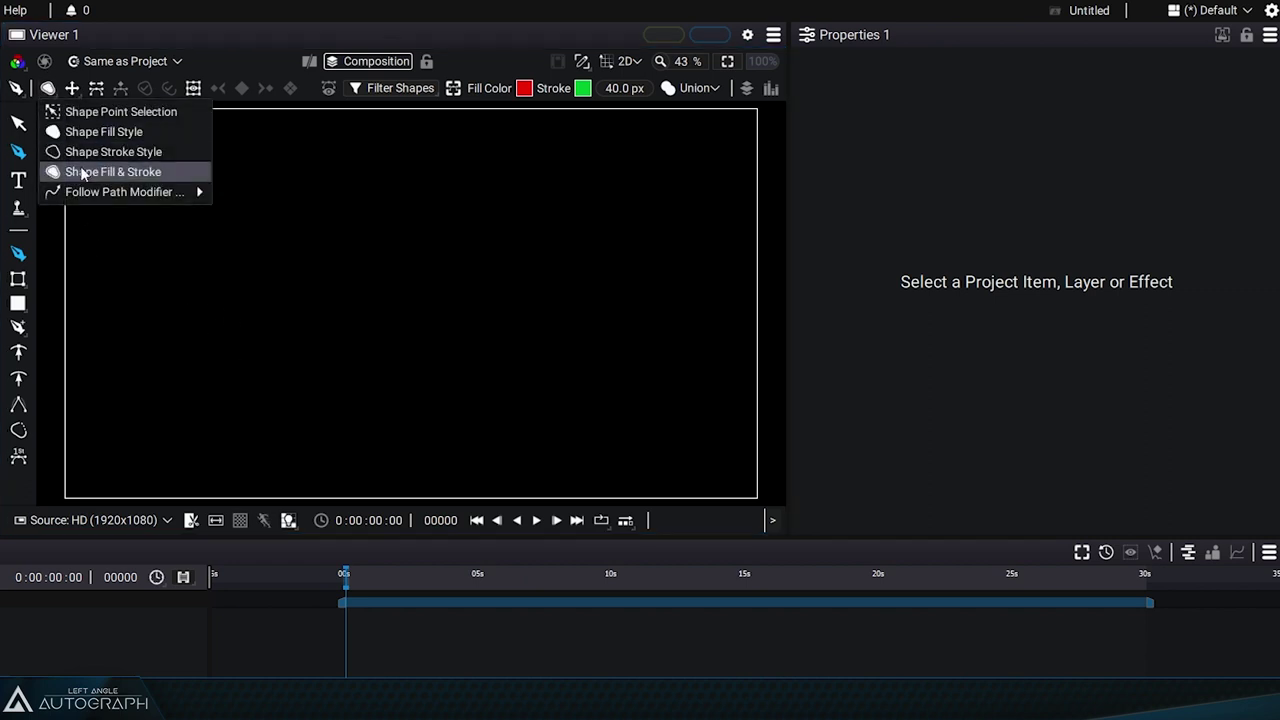
{"action": "left_click", "coordinate": [96, 171]}
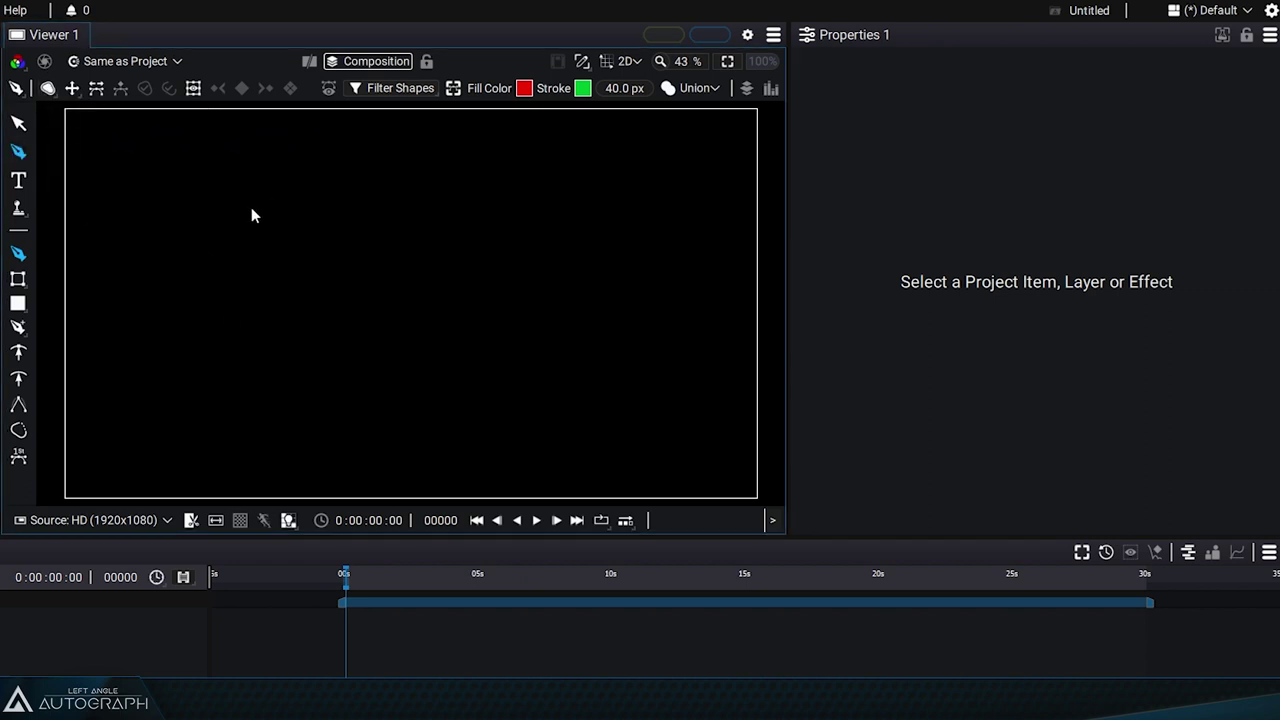
{"action": "left_click_drag", "start_coordinate": [251, 207], "coordinate": [266, 257]}
{"action": "left_click_drag", "start_coordinate": [260, 337], "coordinate": [258, 386]}
{"action": "left_click_drag", "start_coordinate": [442, 453], "coordinate": [528, 443]}
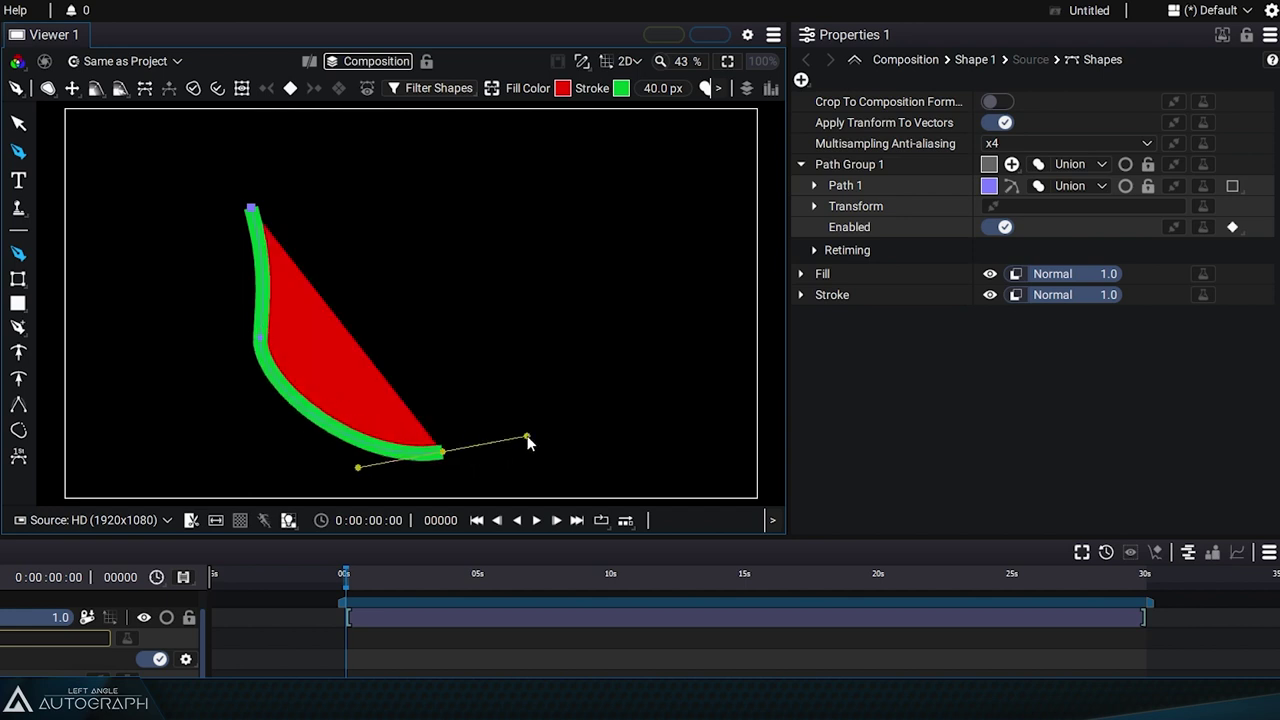
{"action": "left_click_drag", "start_coordinate": [601, 272], "coordinate": [580, 191]}
{"action": "left_click_drag", "start_coordinate": [417, 158], "coordinate": [405, 162]}
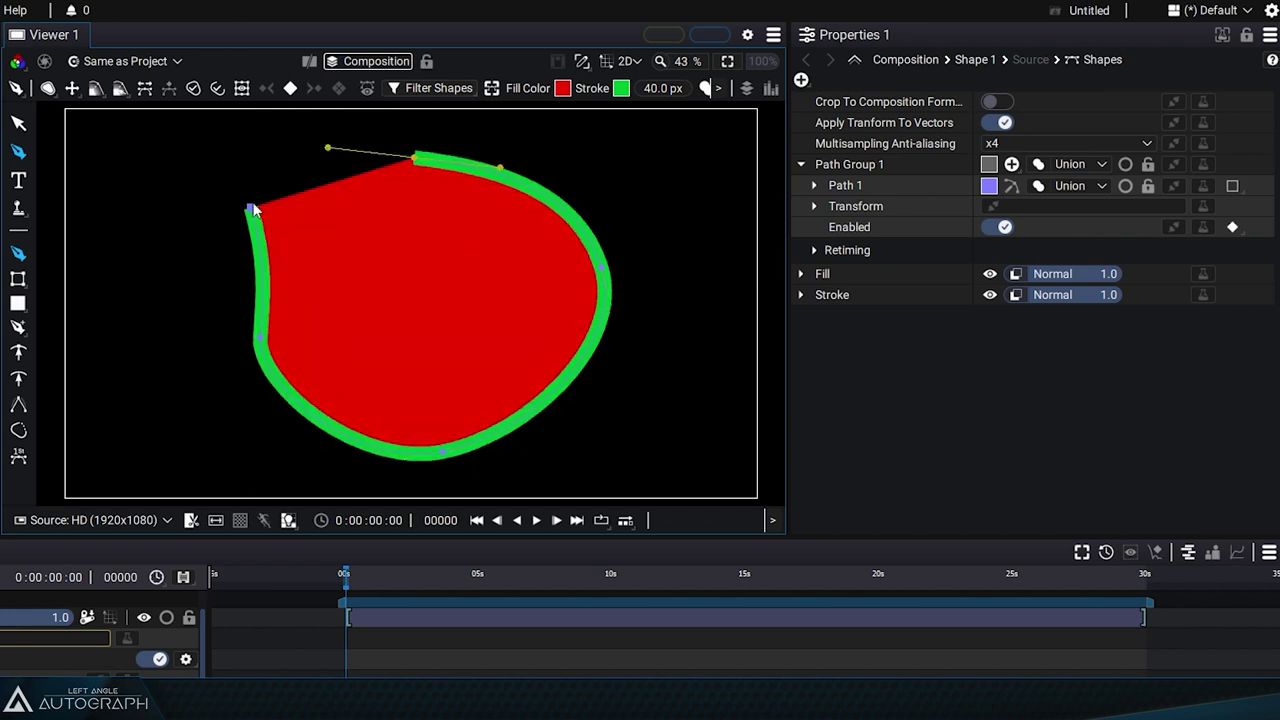
{"action": "left_click_drag", "start_coordinate": [251, 209], "coordinate": [219, 215]}
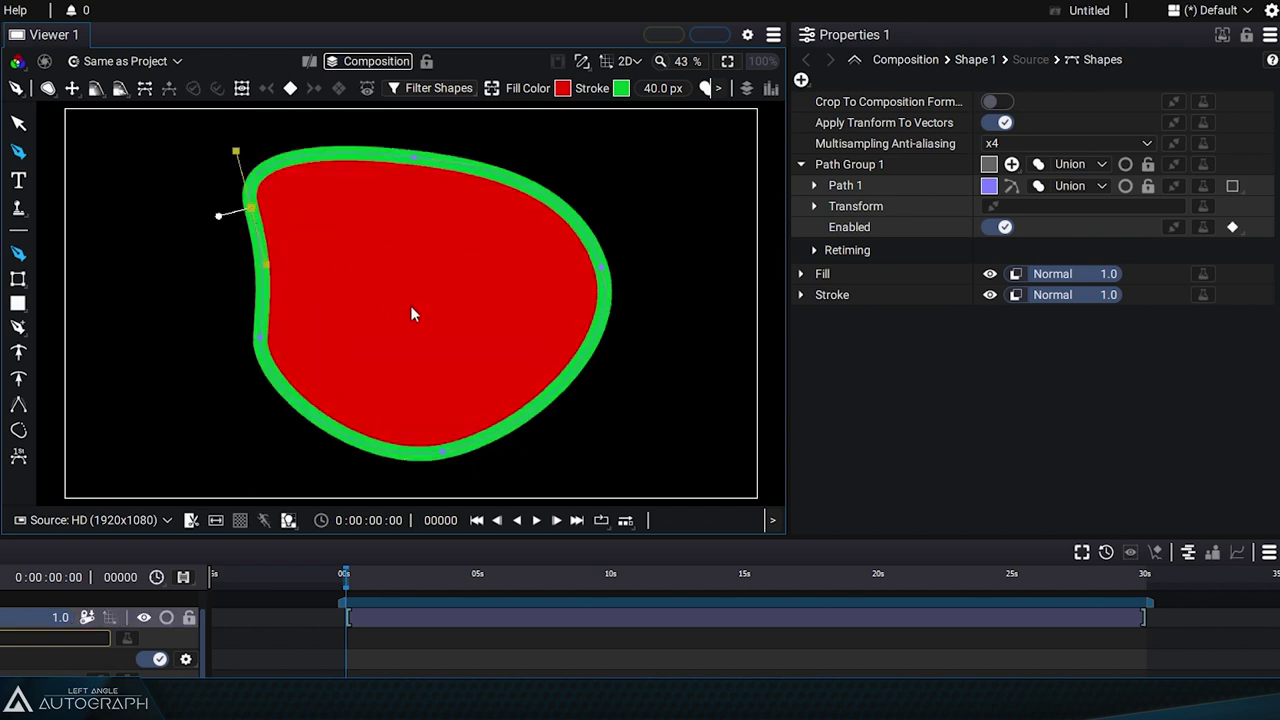
Draw a small closed leaf shape left of the blob as Path 2 inside Path Group 1.
{"action": "left_click", "coordinate": [800, 163]}
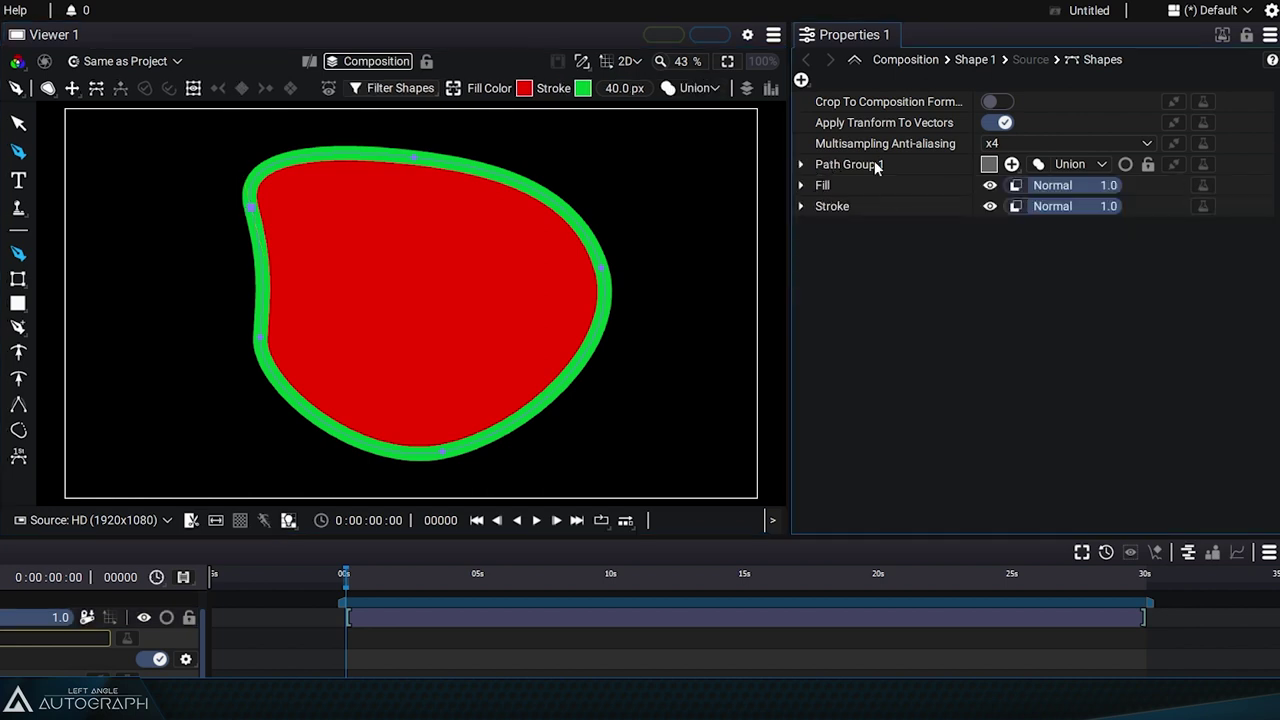
{"action": "left_click", "coordinate": [884, 165]}
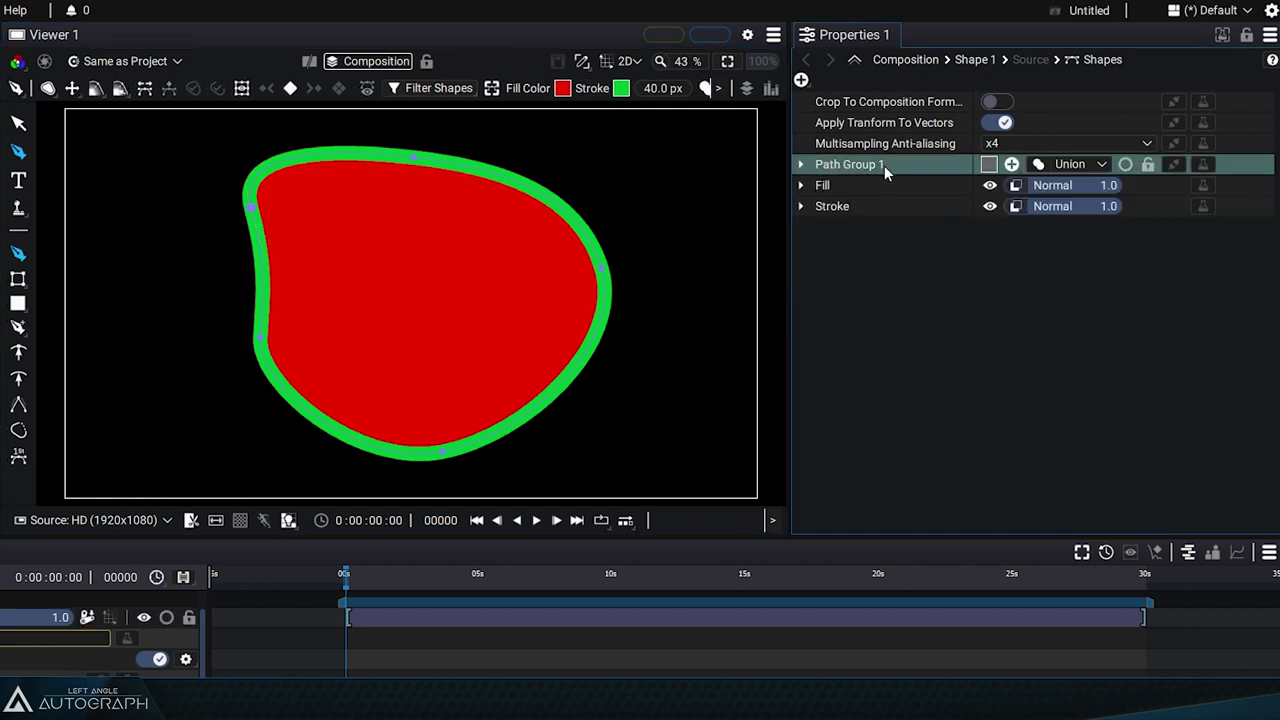
{"action": "left_click", "coordinate": [801, 164]}
{"action": "left_click_drag", "start_coordinate": [122, 228], "coordinate": [255, 310]}
{"action": "left_click_drag", "start_coordinate": [195, 370], "coordinate": [94, 318]}
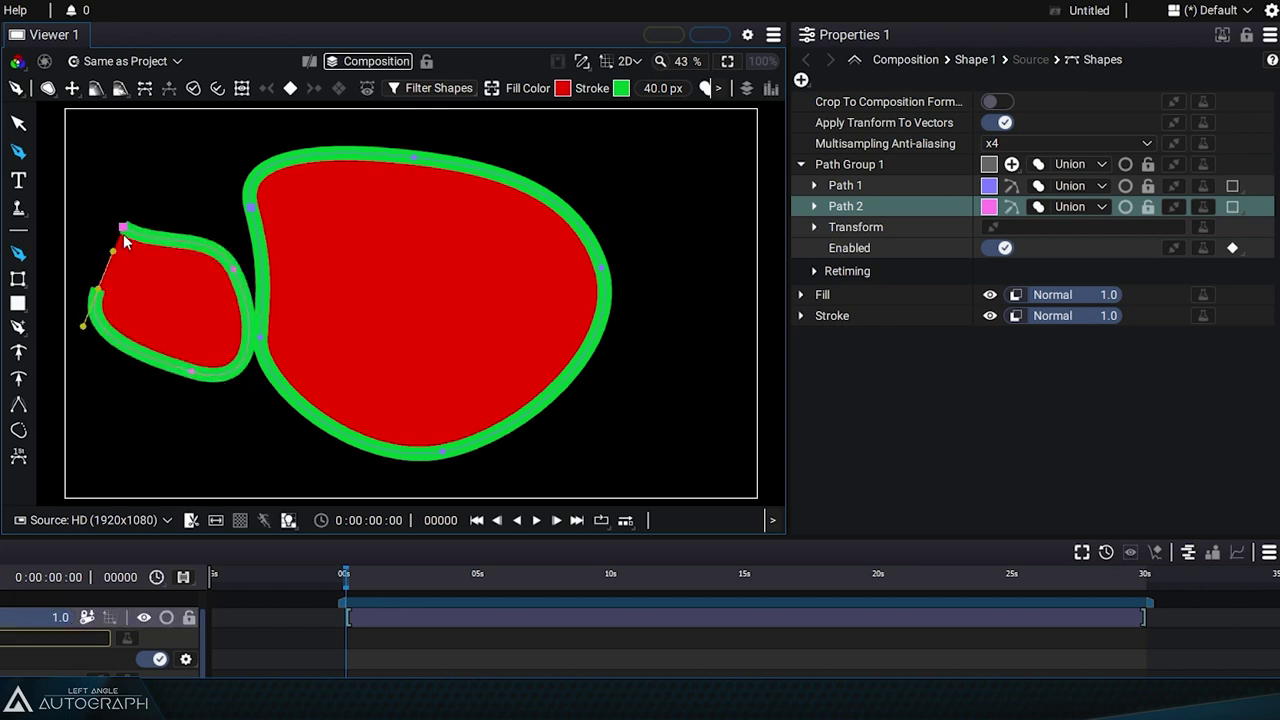
{"action": "left_click_drag", "start_coordinate": [122, 228], "coordinate": [140, 200]}
Restack Fill relative to Stroke in the Properties panel, which thins the green outlines.
{"action": "left_click", "coordinate": [801, 166]}
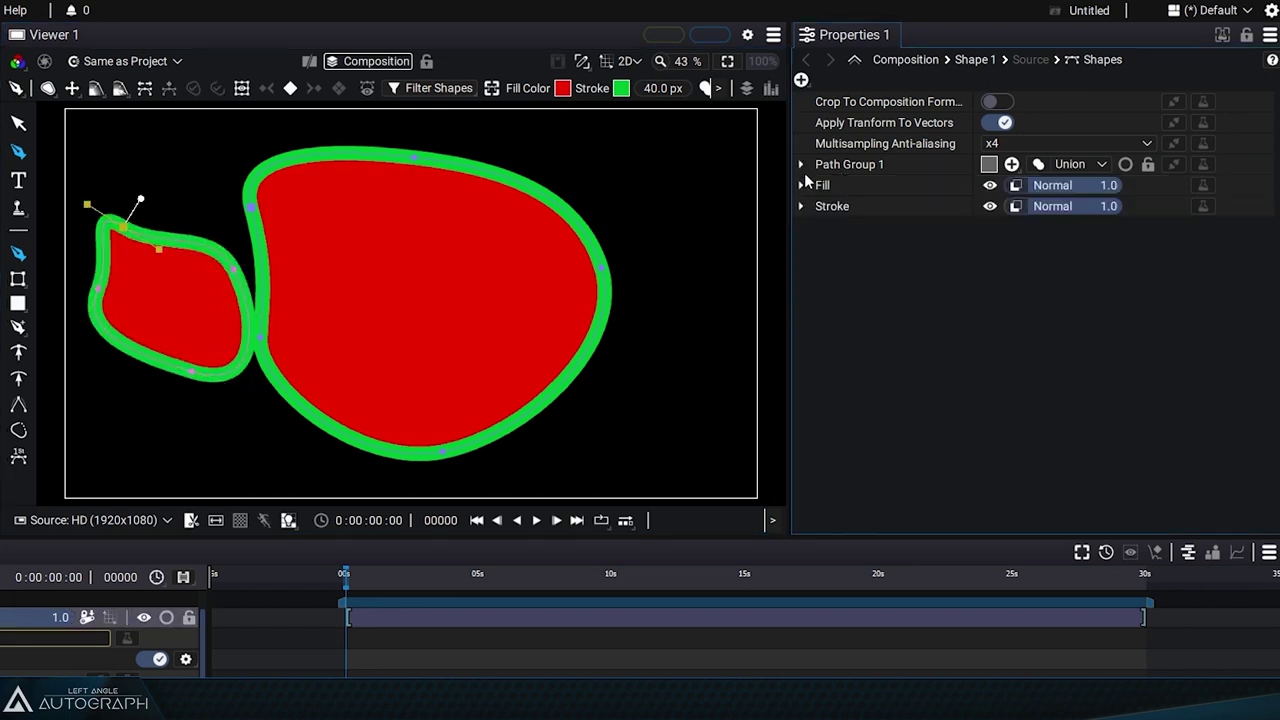
{"action": "left_click", "coordinate": [854, 189]}
{"action": "mouse_move", "coordinate": [839, 208]}
{"action": "left_mouse_down"}
{"action": "mouse_move", "coordinate": [888, 229]}
{"action": "mouse_move", "coordinate": [864, 224]}
{"action": "left_mouse_up"}
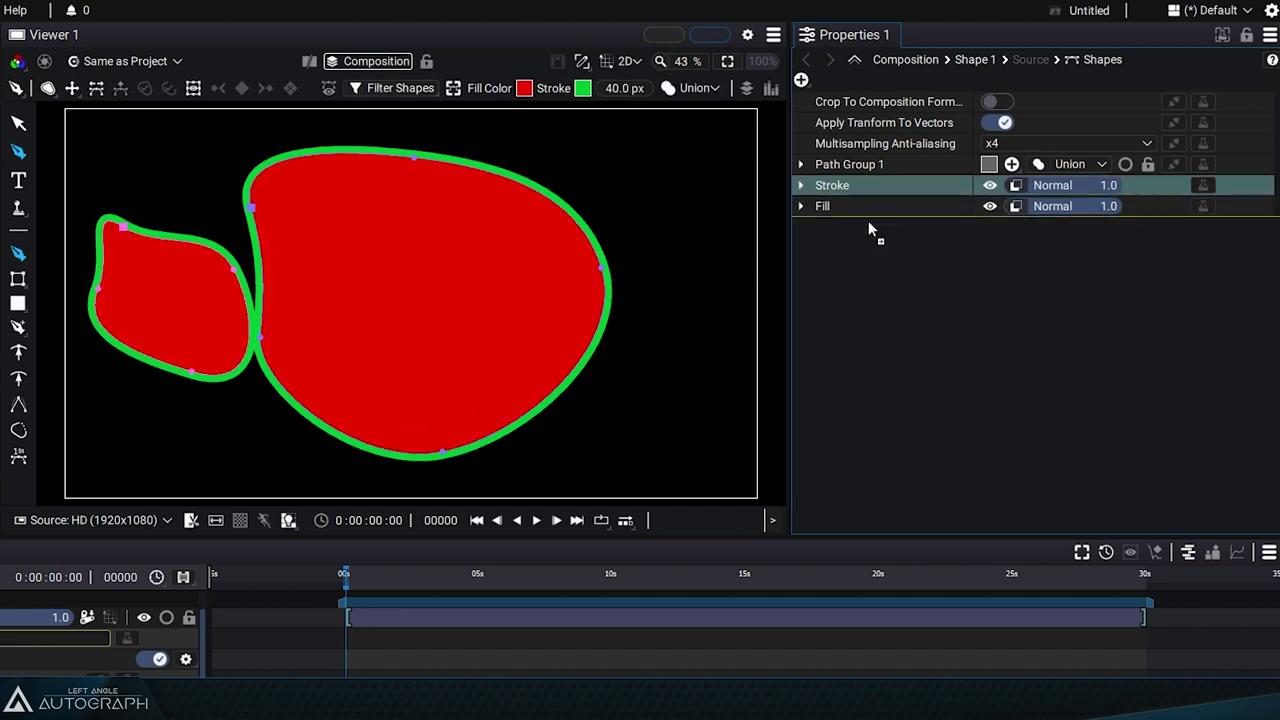
Undo the Fill/Stroke reorder so both paths show full-width 40 px green outlines again.
{"action": "key", "text": "ctrl+z"}
{"action": "left_click", "coordinate": [912, 168]}
{"action": "left_click", "coordinate": [894, 180]}
{"action": "left_click", "coordinate": [884, 206]}
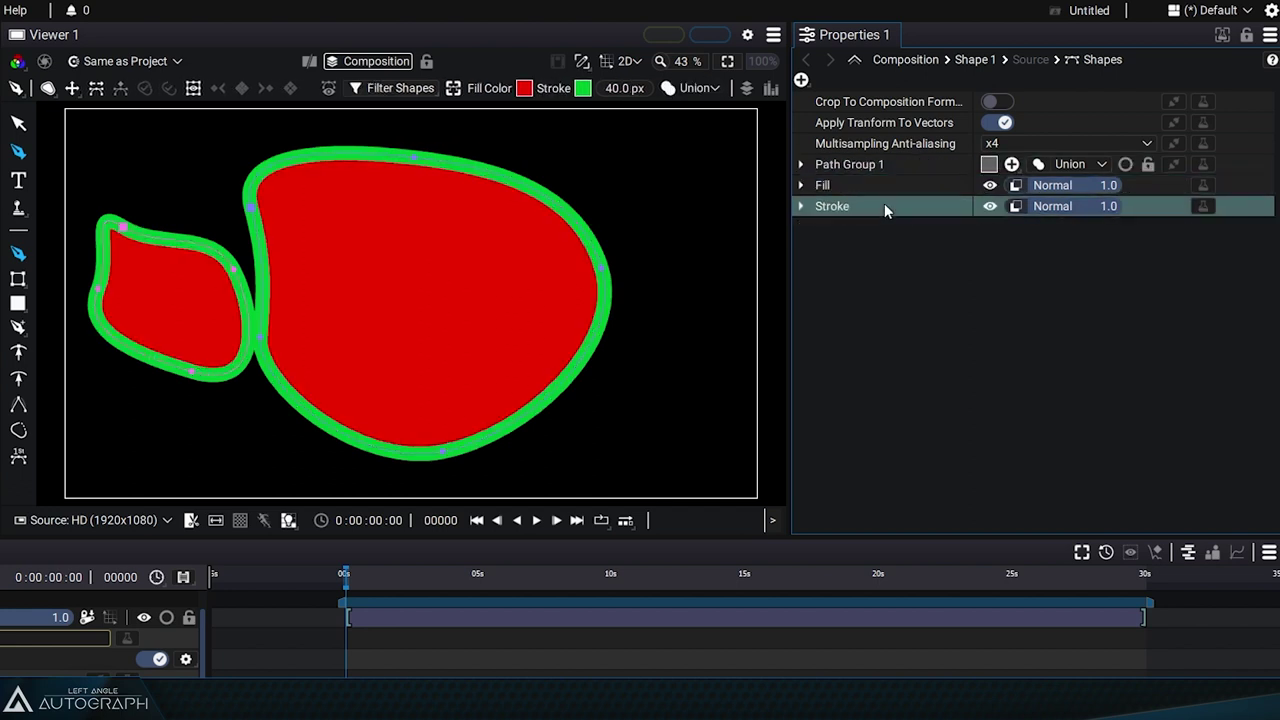